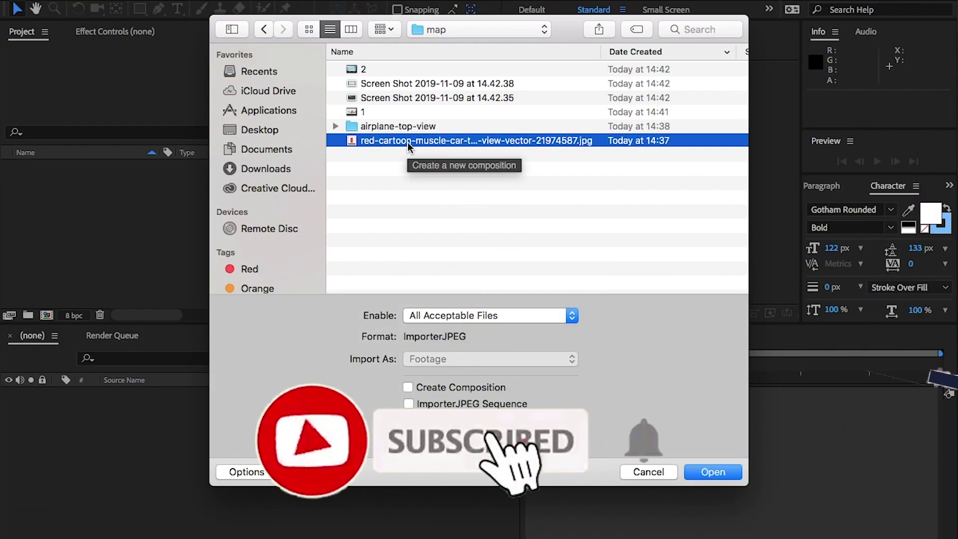
- Preview the source images, then import the 14.42.38 and 14.42.35 screenshots and the red cartoon muscle car JPG as footage
key("space")
key("space")
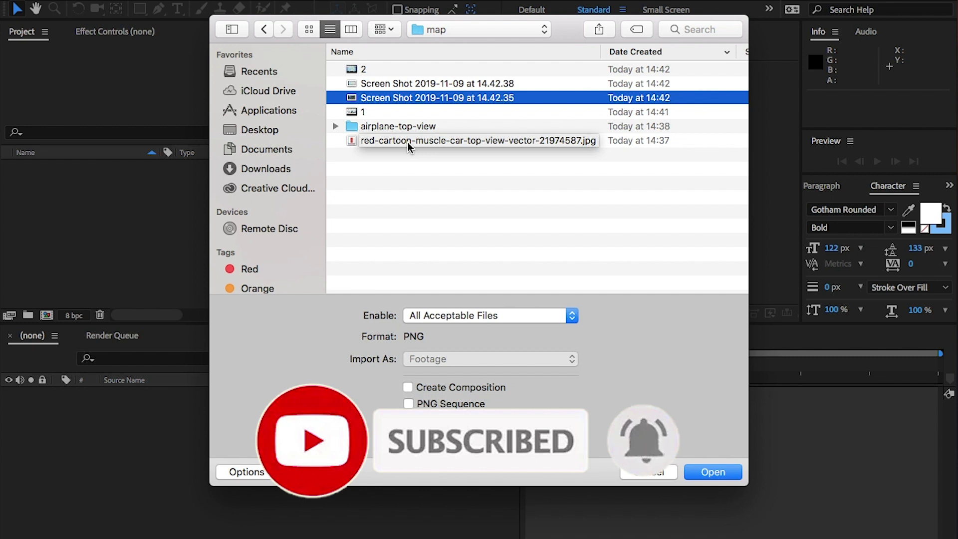
left_click(439, 70, "super")
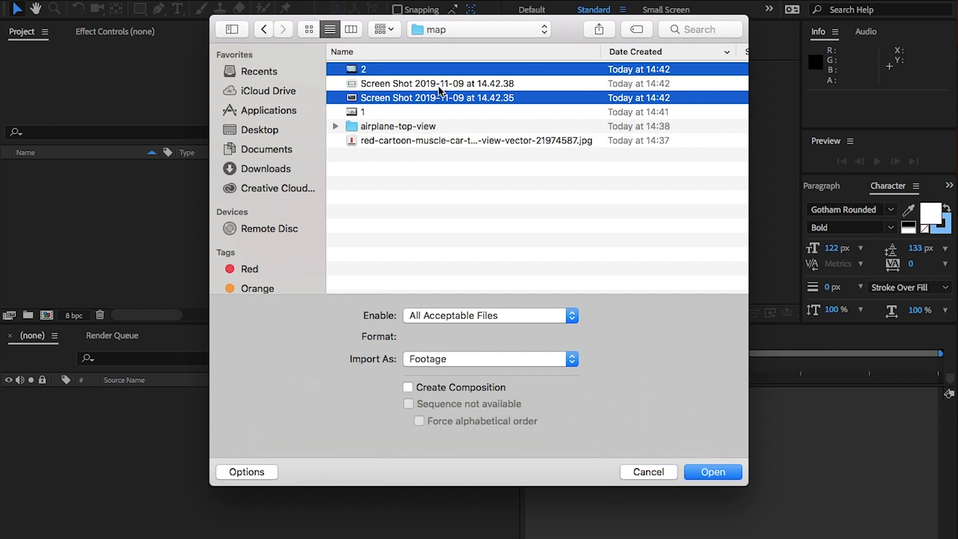
left_click(442, 97)
left_click(445, 83, "super")
left_click(446, 141, "super")
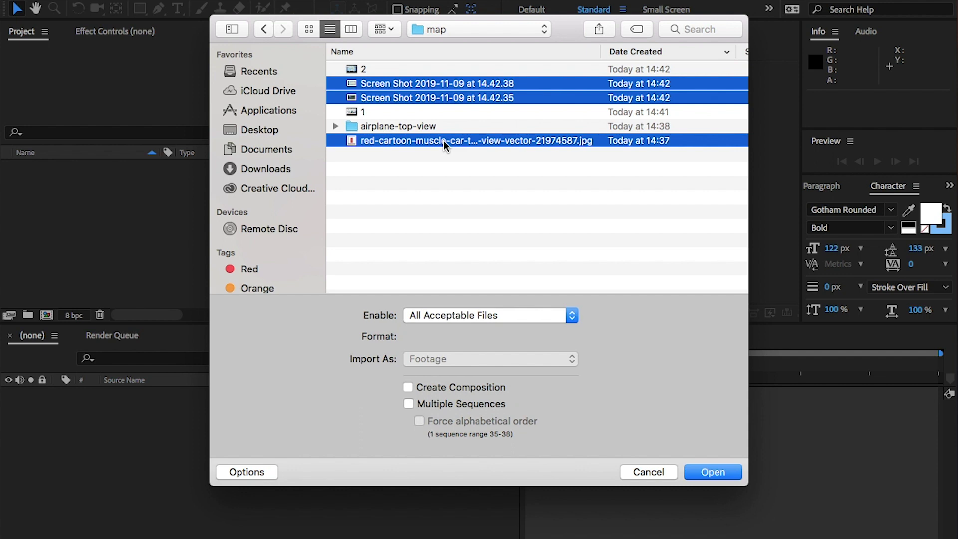
key("Return")
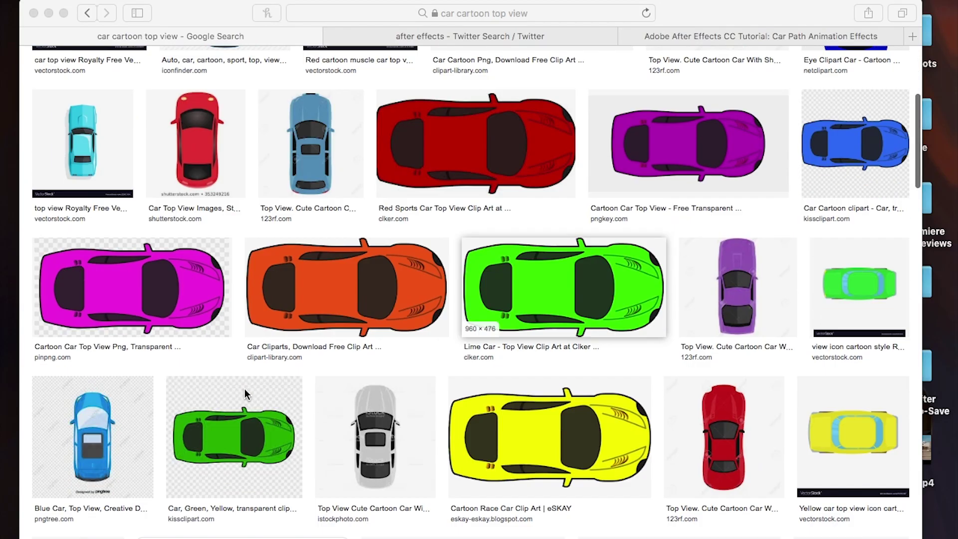
- In the web browser, browse the "car cartoon top view" image results and examine the usage rights filter options
scroll(245, 388, "down", 5)
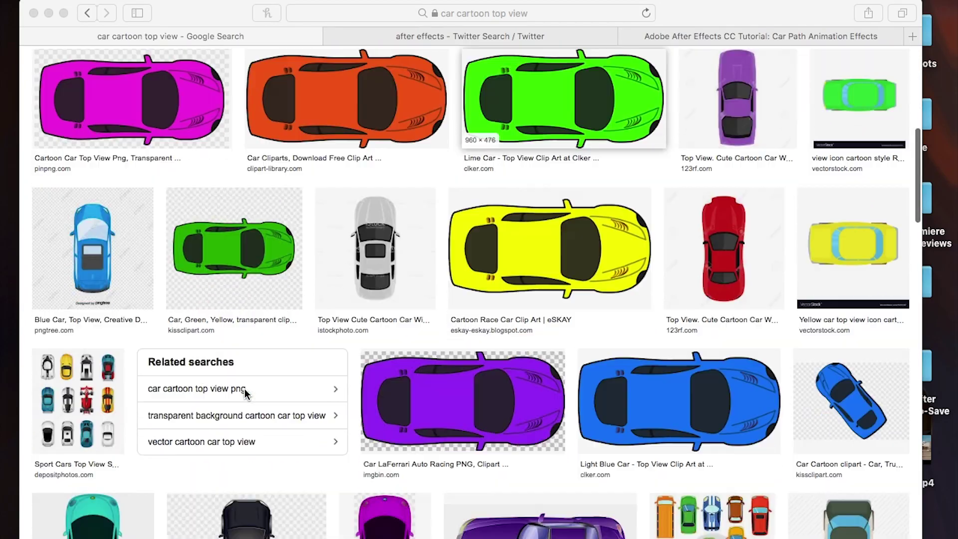
scroll(245, 388, "down", 10)
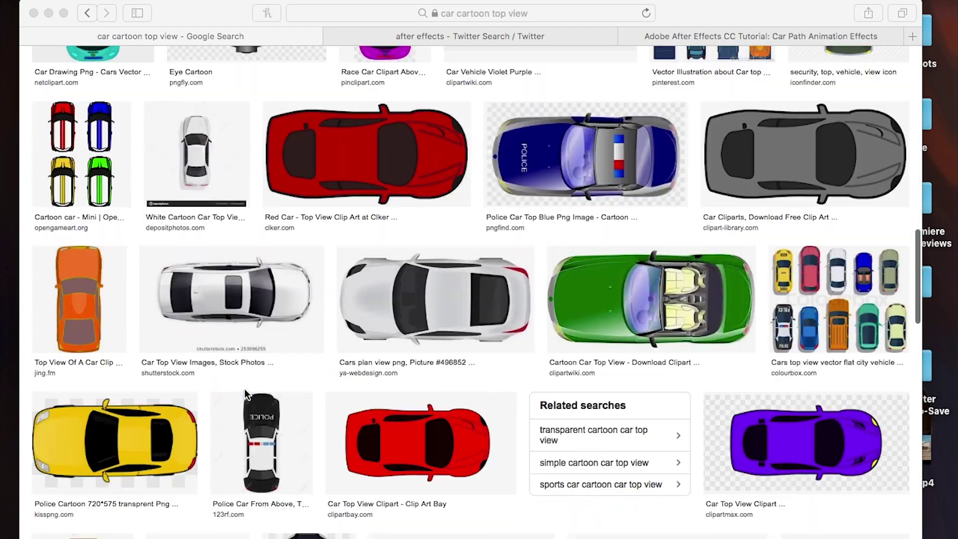
scroll(245, 389, "down", 4)
scroll(244, 389, "up", 15)
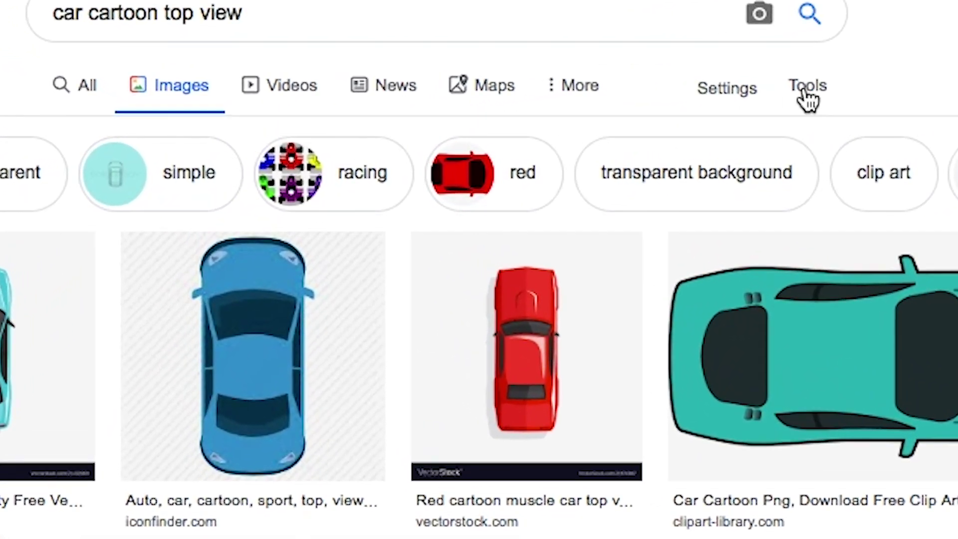
left_click(722, 93)
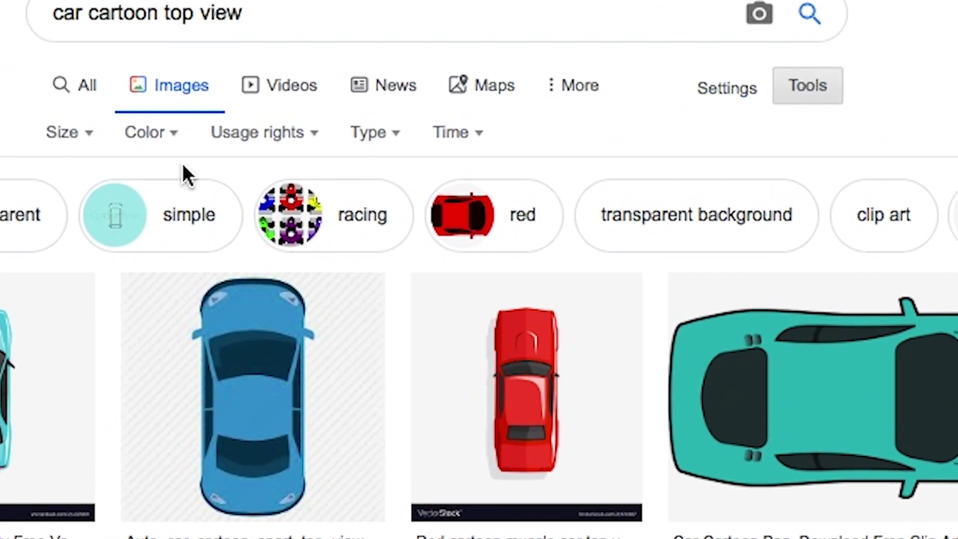
left_click(298, 131)
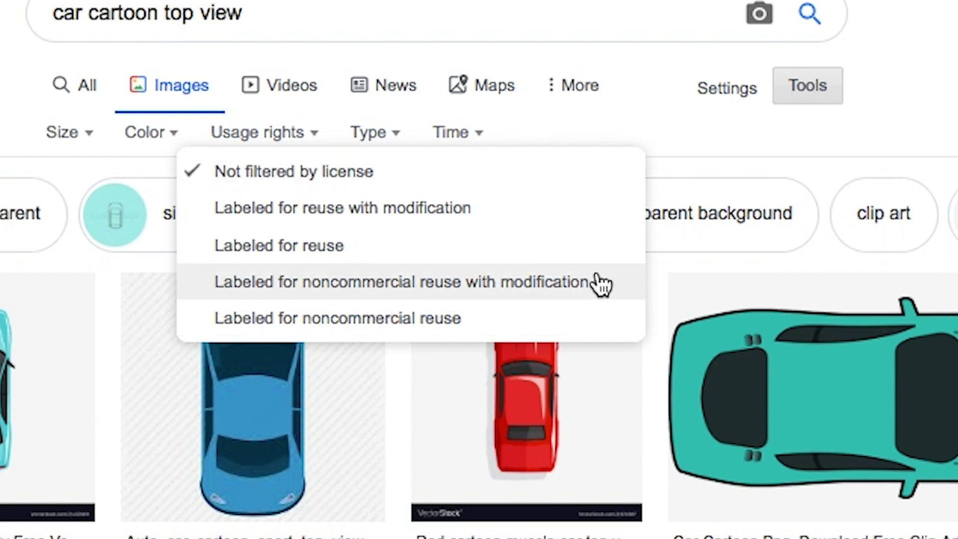
left_click(604, 247)
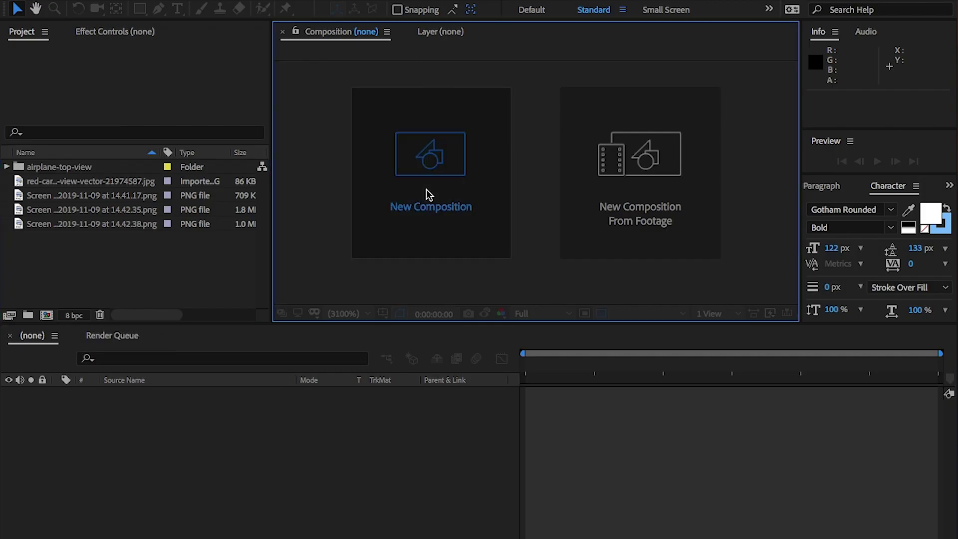
- In After Effects, create a 1920 × 1080, 24 fps composition and add the 14.41.17 map screenshot scaled to 205%
left_click(426, 195)
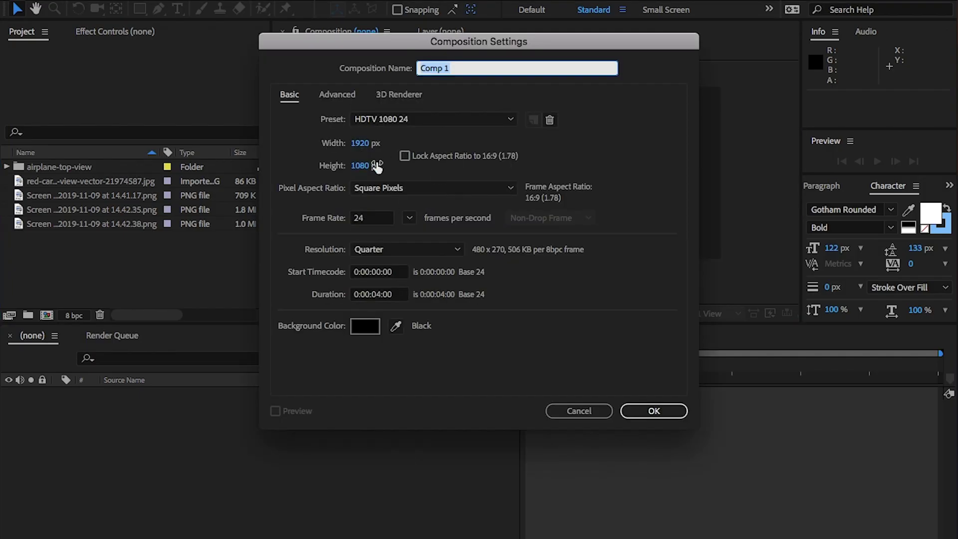
left_click_drag(90, 210, 148, 436)
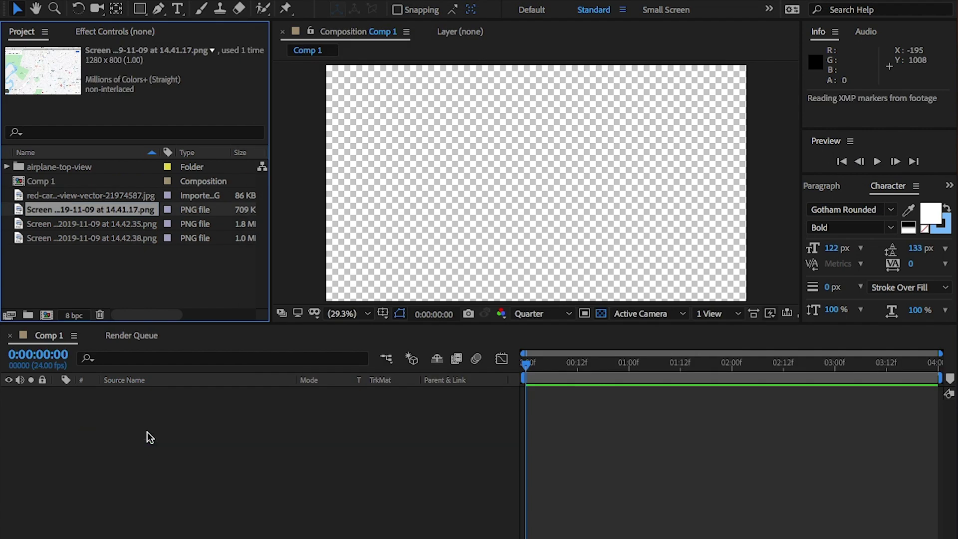
key("s")
left_click_drag(349, 410, 402, 438)
- Set the composition's preview resolution to Full and enlarge the composition viewer
left_click(542, 314)
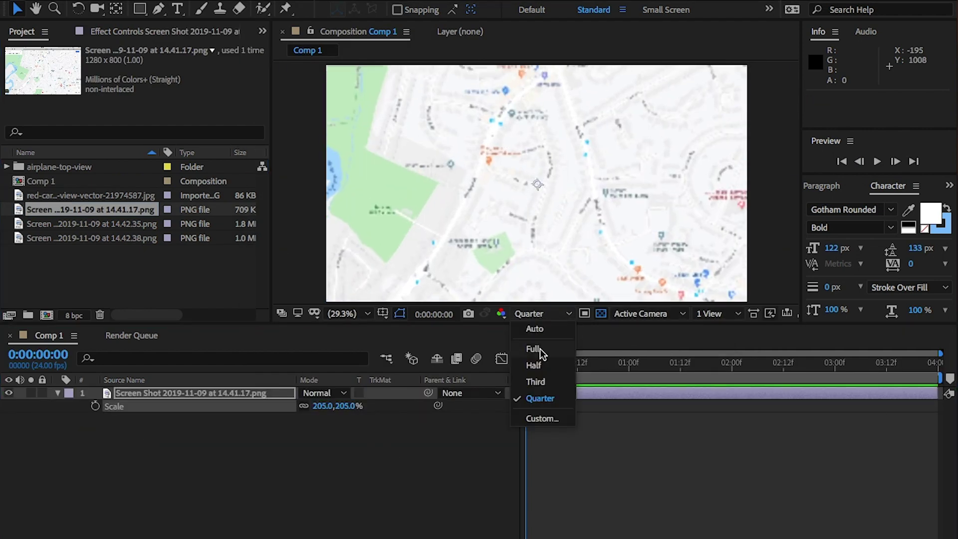
left_click(541, 349)
left_click_drag(514, 324, 488, 439)
left_click_drag(349, 520, 304, 520)
key("p")
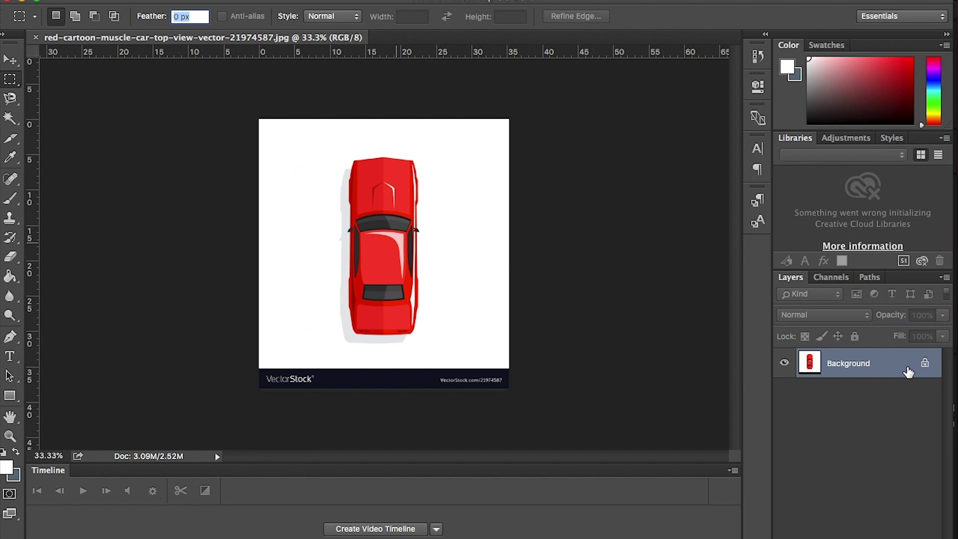
- In Photoshop, convert the car image's Background to a regular layer and delete the dark watermark strip beneath the car
double_click(908, 372)
key("Return")
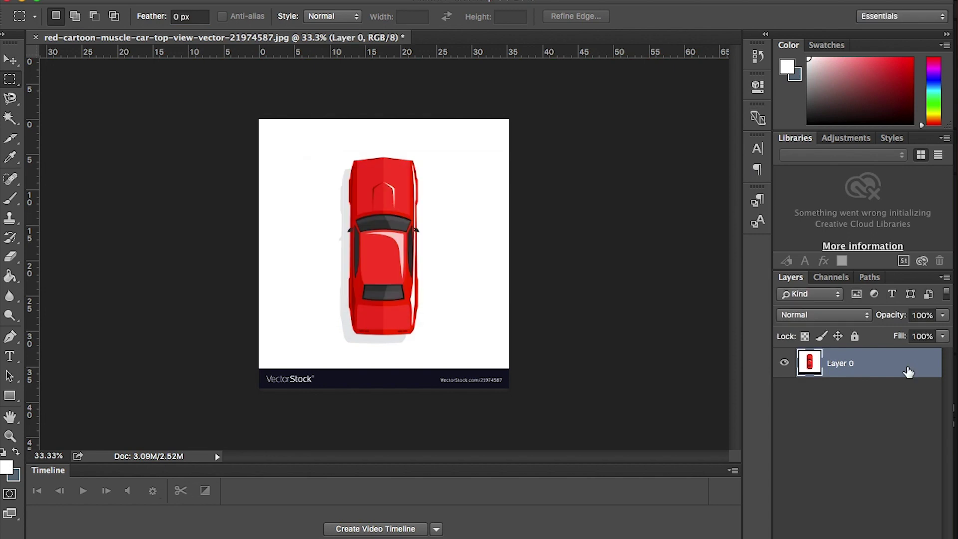
left_click_drag(247, 421, 539, 353)
key("Delete")
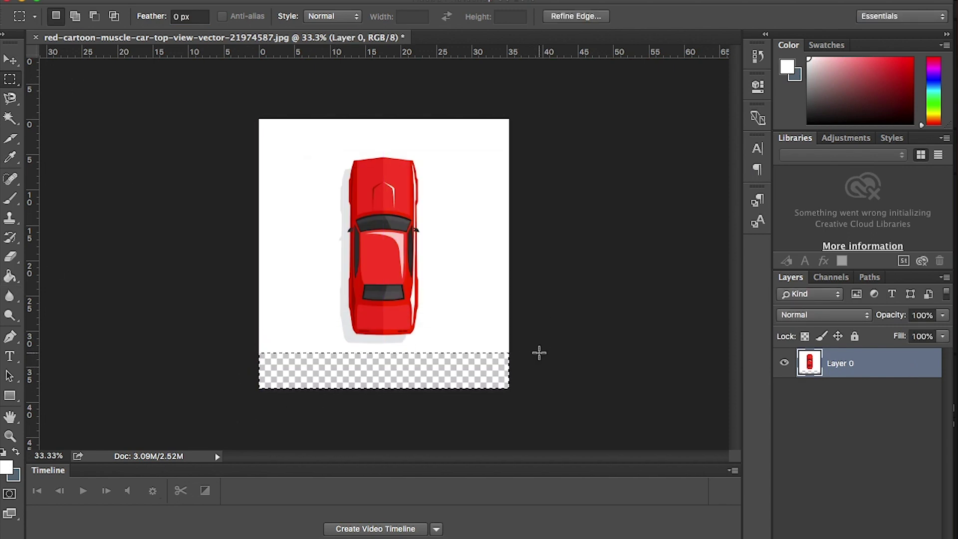
- Erase the white background and the grey shadow around the car with the Magic Eraser at tolerance 32
left_click_drag(10, 256, 64, 284)
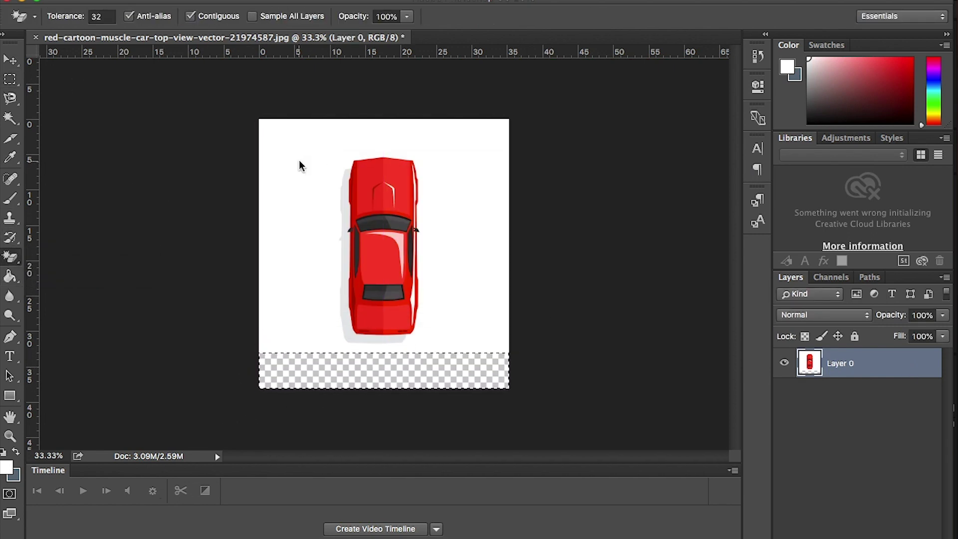
left_click(10, 79)
left_click(10, 257)
left_click(332, 200)
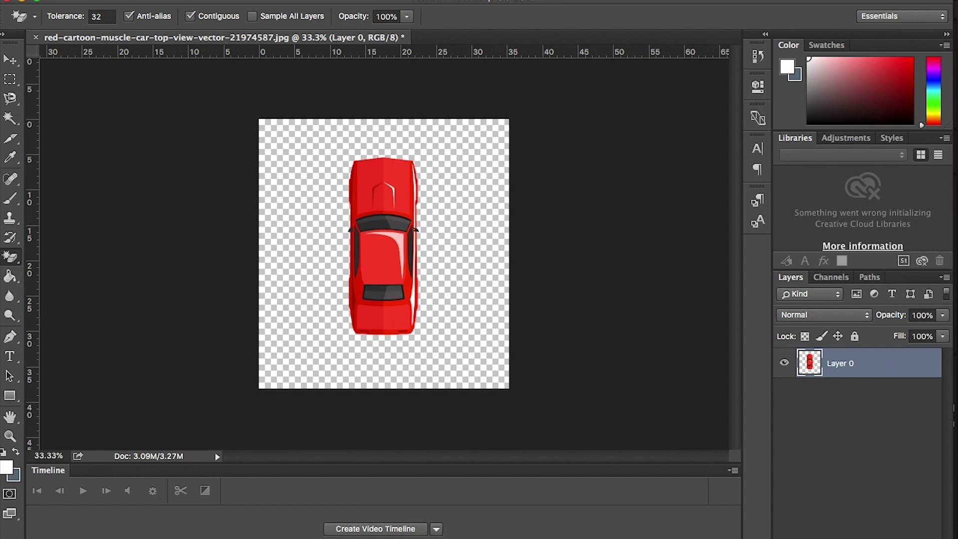
- Recolour the red car blue with a Hue/Saturation adjustment, setting the hue to -133
left_click(524, 0)
type("hue")
left_click(590, 11)
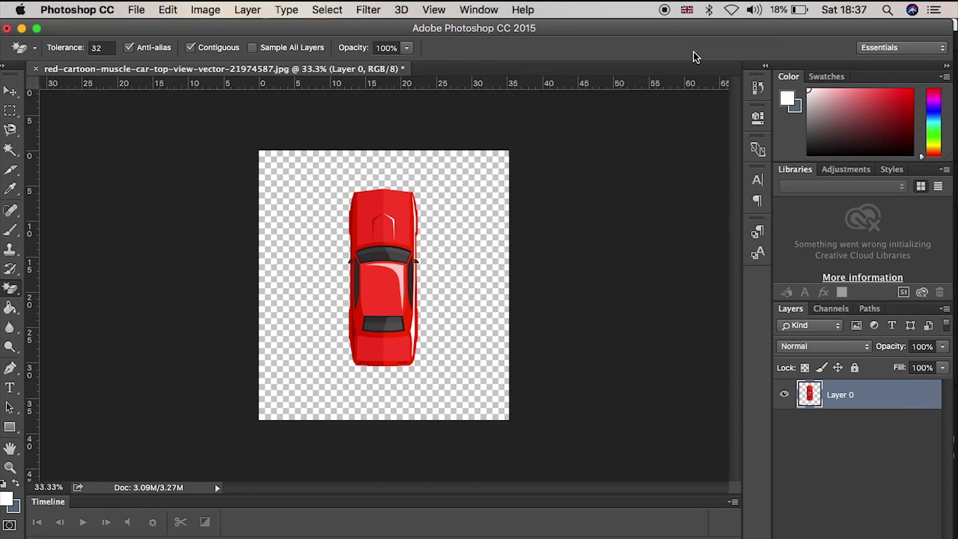
left_click(520, 8)
mouse_move(535, 47)
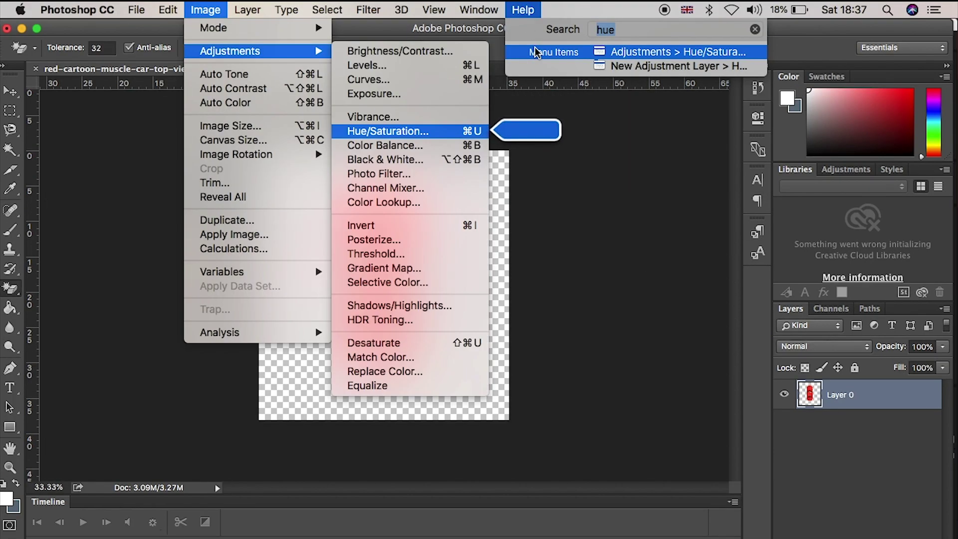
left_click(536, 52)
left_click_drag(704, 222, 644, 225)
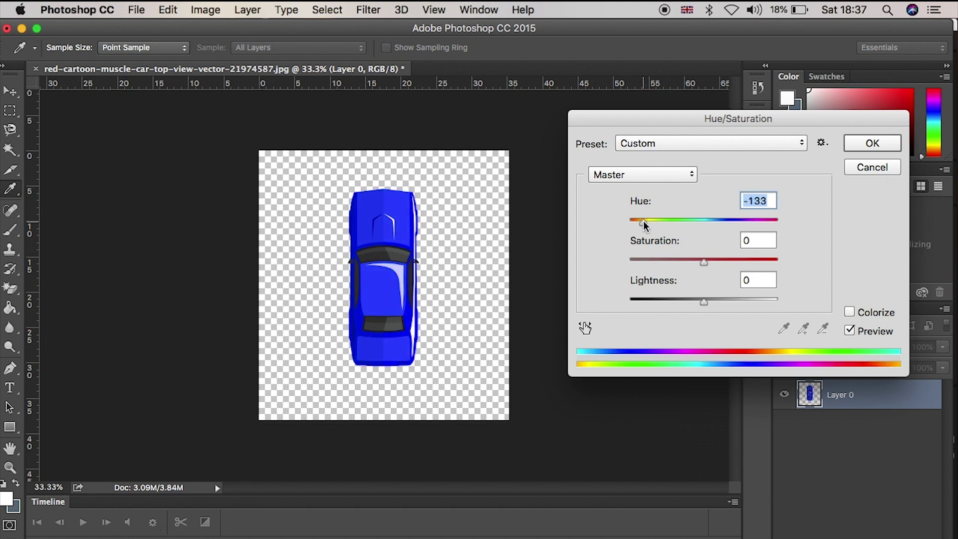
left_click(877, 146)
- Save the image as car.png in PNG format with None / Fast compression and no interlacing
left_click(135, 9)
left_click(150, 149)
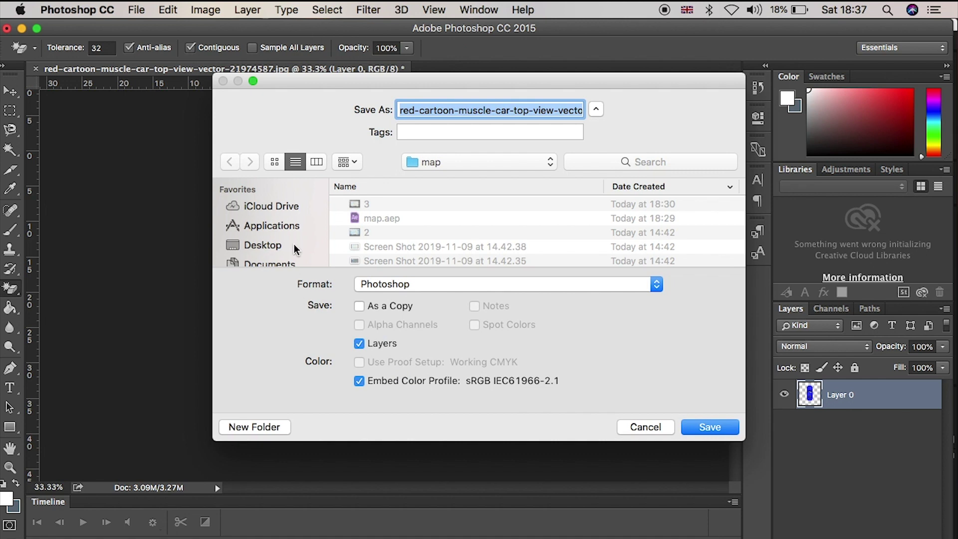
type("car.psd")
left_click(449, 284)
left_click(384, 474)
left_click(708, 428)
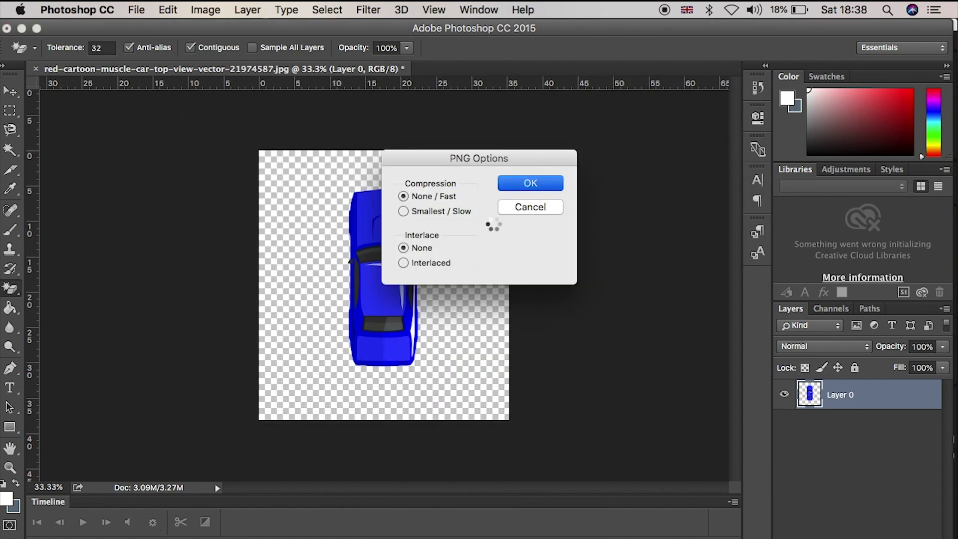
key("Return")
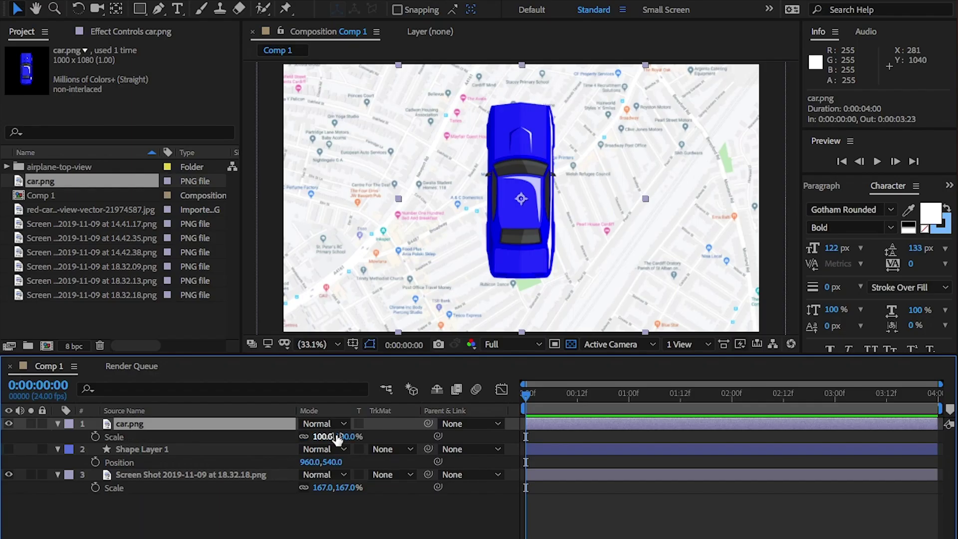
- In After Effects, scale the car.png layer down to 19% to suit the map's roads
left_click_drag(350, 436, 288, 435)
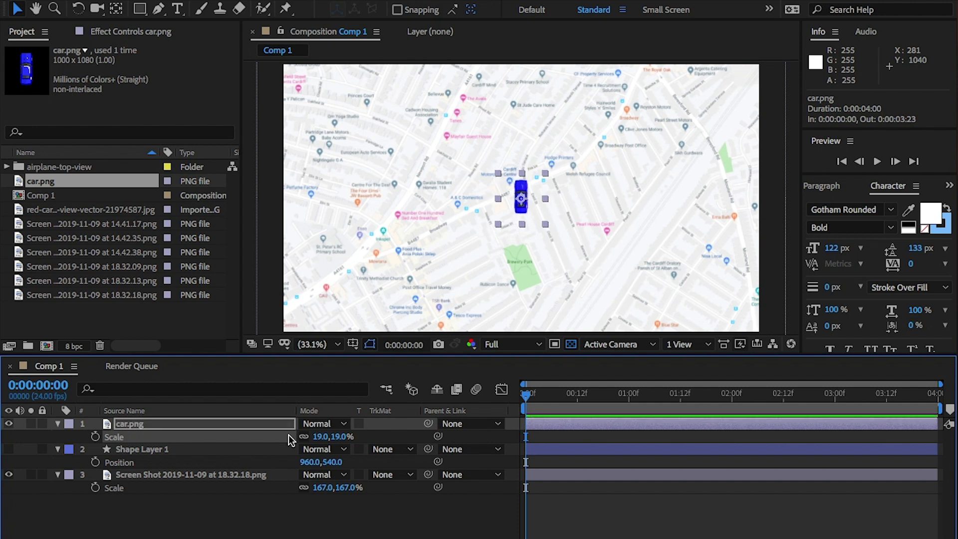
scroll(501, 253, "up", 3)
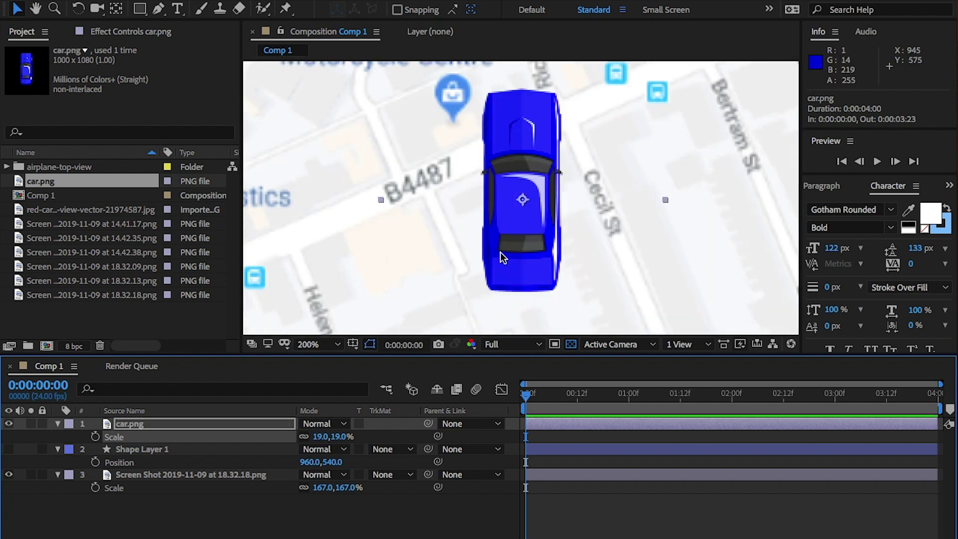
scroll(501, 252, "down", 1)
key("comma")
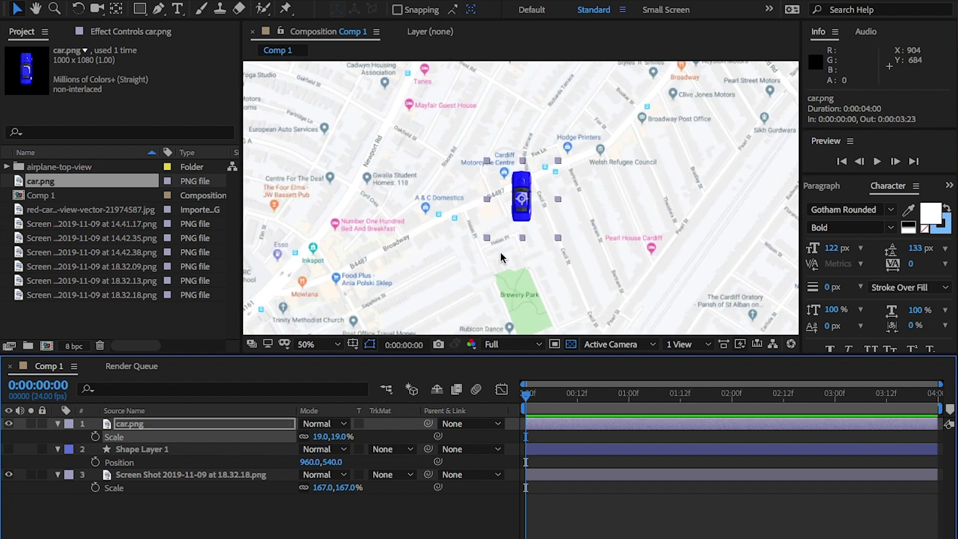
- Rotate the car layer to 63° and set its position to 871, 540 so it follows the B4487 road
left_click(189, 425)
left_click_drag(325, 437, 362, 435)
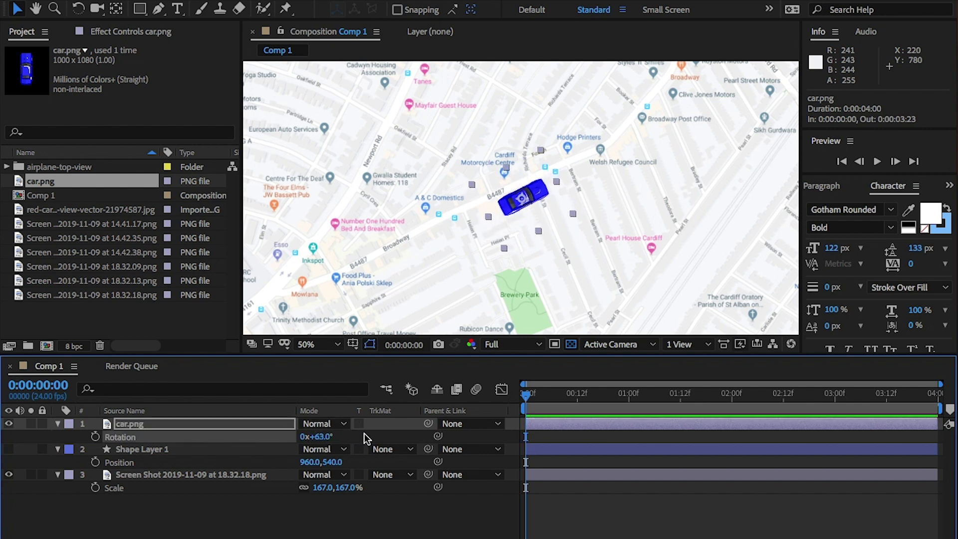
key("p")
left_click_drag(318, 437, 244, 438)
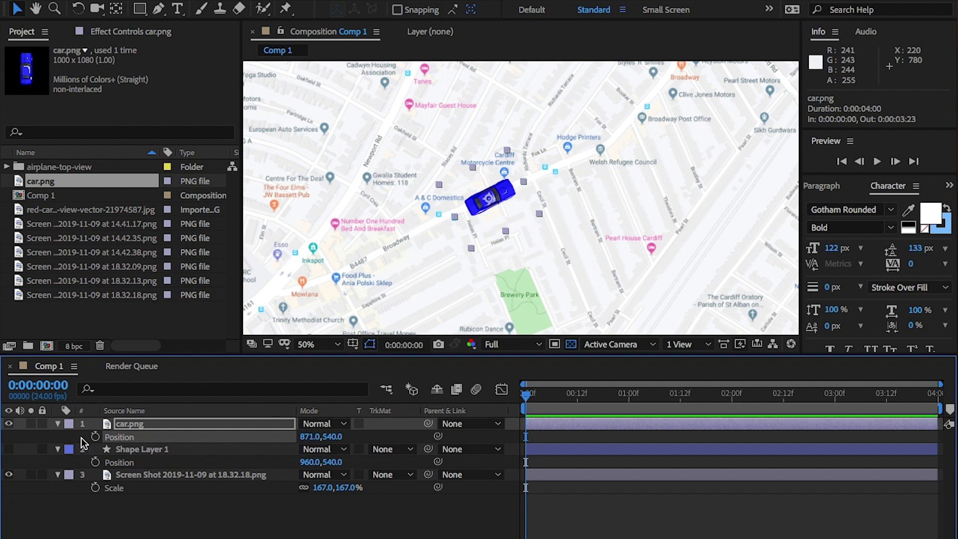
- Try animating the car's position along the road from the start to 1102, 436 at 0:00:00:03, and preview the motion
left_click(538, 399)
left_click_drag(306, 437, 418, 430)
left_click_drag(558, 198, 592, 163)
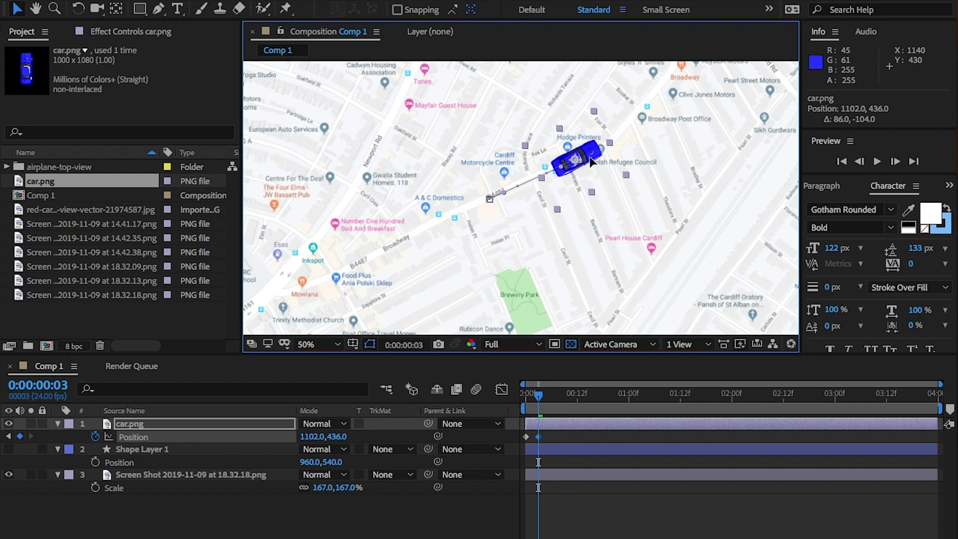
left_click_drag(540, 400, 439, 399)
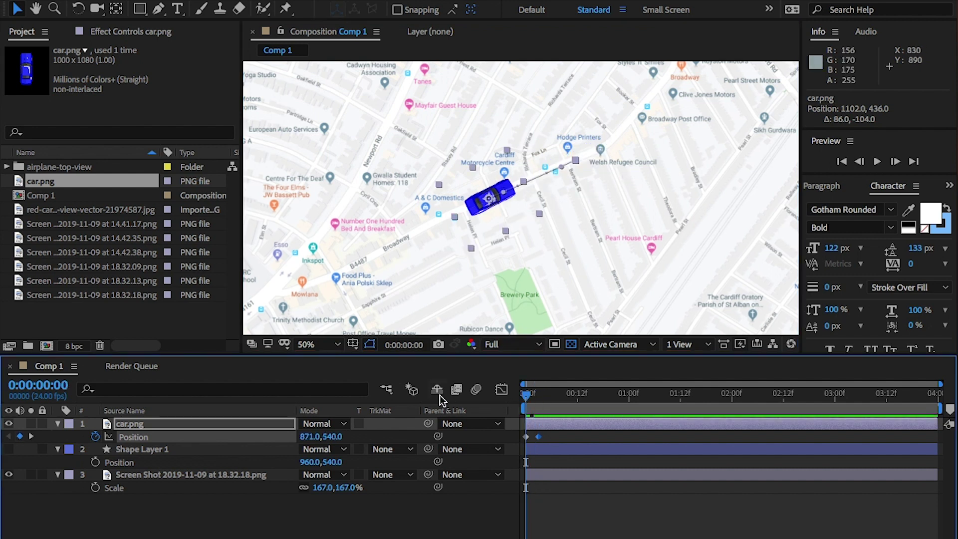
key("space")
key("space")
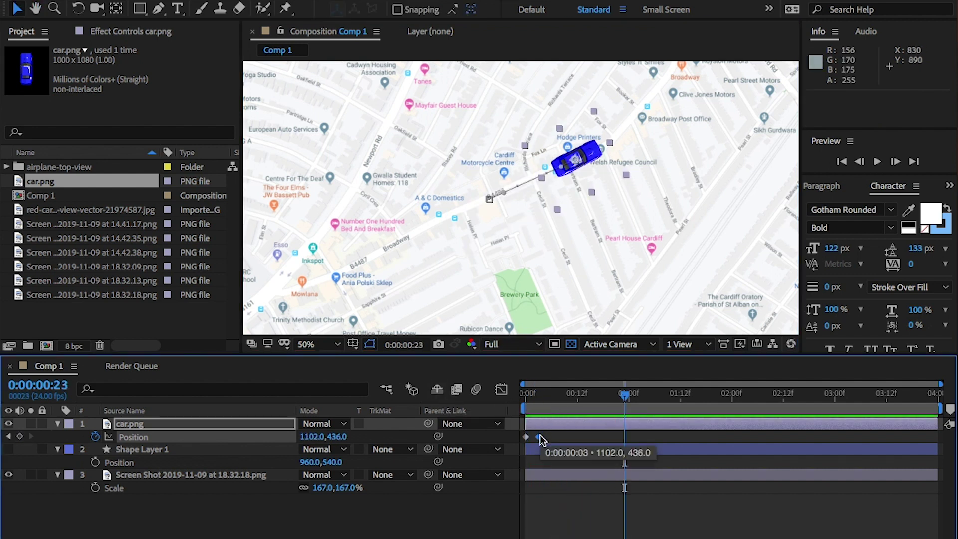
- Try slowing the car by moving its second position keyframe to 0:00:00:12, preview the motion, and undo the change
left_click_drag(539, 437, 578, 437)
left_click_drag(565, 399, 460, 395)
key("space")
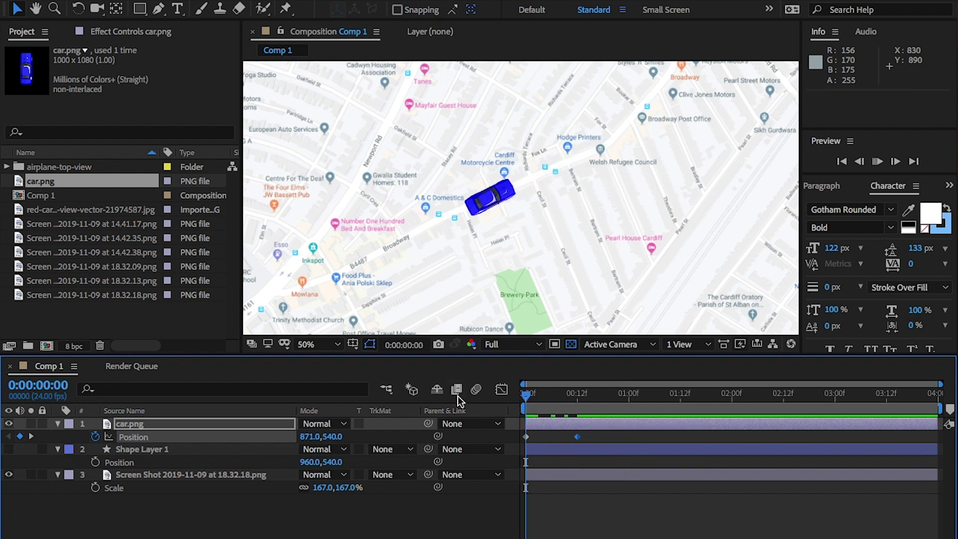
key("space")
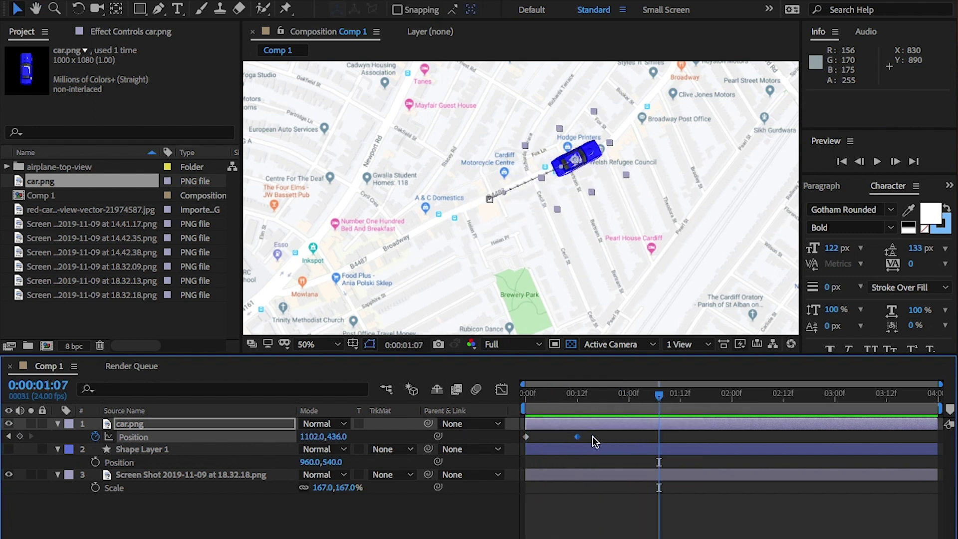
key("ctrl+z")
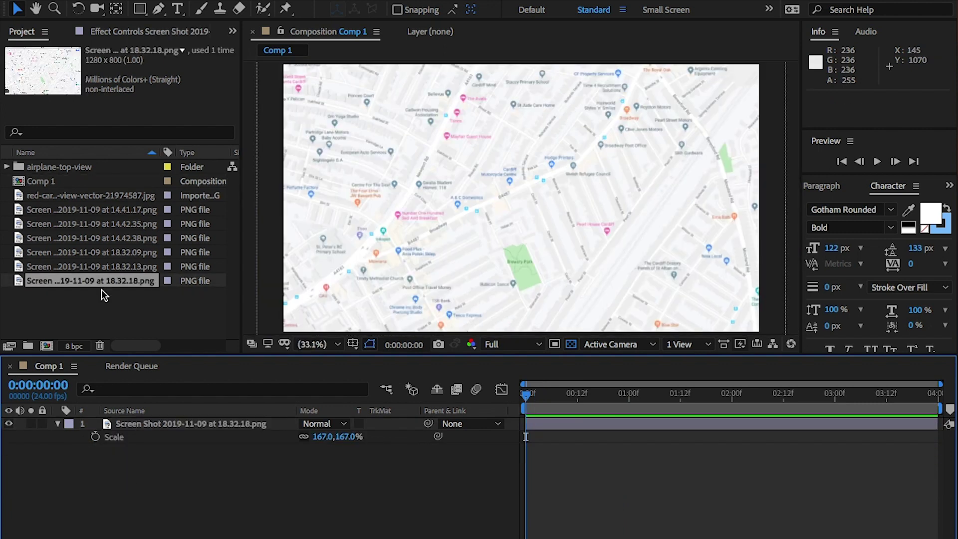
- Draw an open shape path with the Pen tool along the roads, from the A4161 at lower left up Newport Rd and across to Pearl St
key("g")
key("grave")
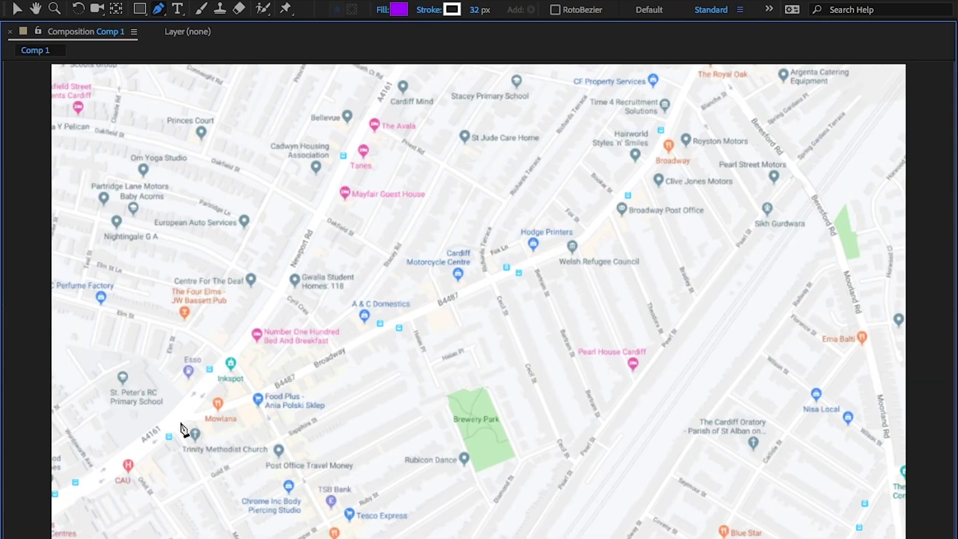
left_click(43, 522)
left_click(180, 415)
left_click(282, 290)
left_click(368, 122)
left_click(428, 154)
left_click(506, 200)
left_click_drag(484, 243, 484, 252)
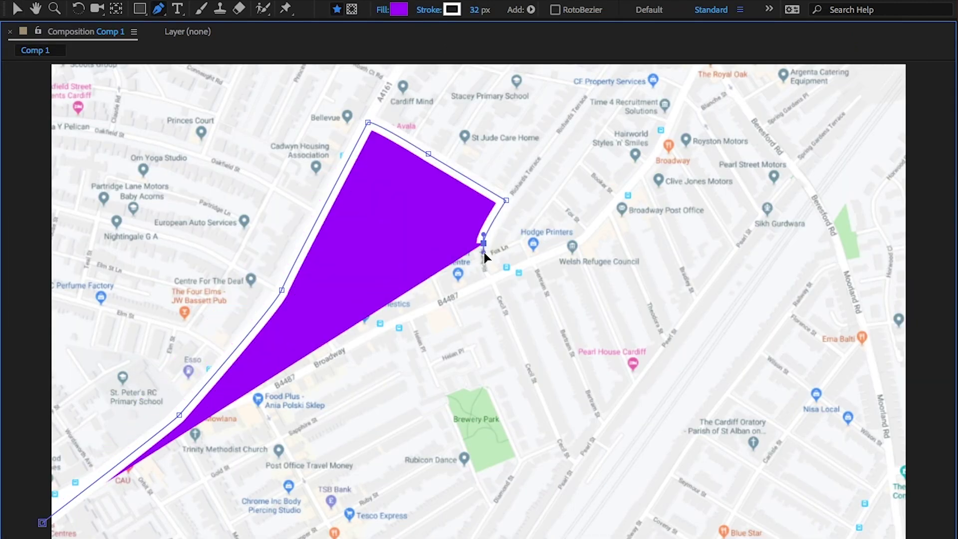
left_click(492, 278)
left_click(582, 239)
left_click(644, 174)
left_click(684, 98)
left_click(761, 214)
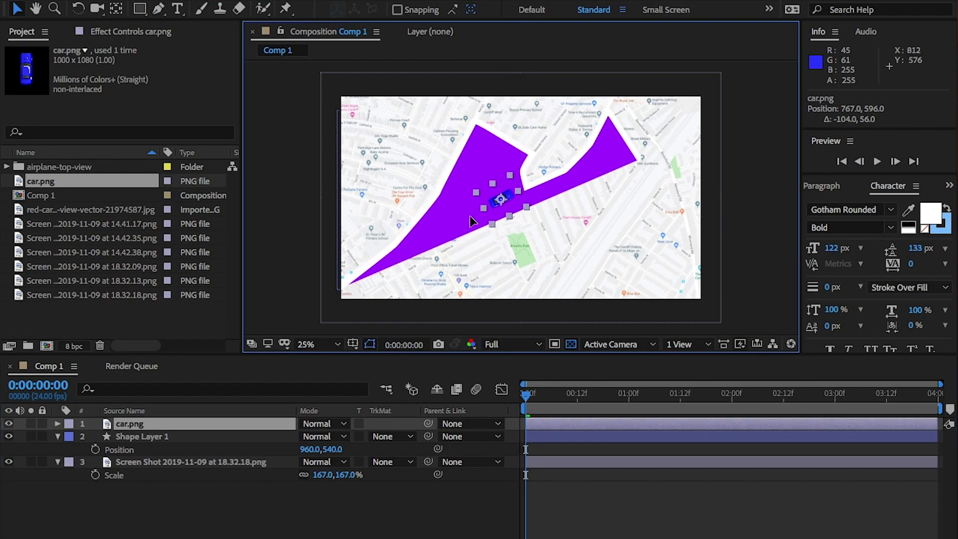
- Move the car layer to the drawn route's start at -21, 1040 and copy Shape 1's Path property
mouse_move(515, 198)
left_mouse_down()
mouse_move(342, 278)
mouse_move(348, 292)
left_mouse_up()
left_click(58, 437)
left_click(57, 437)
left_click(71, 462)
left_click(71, 450)
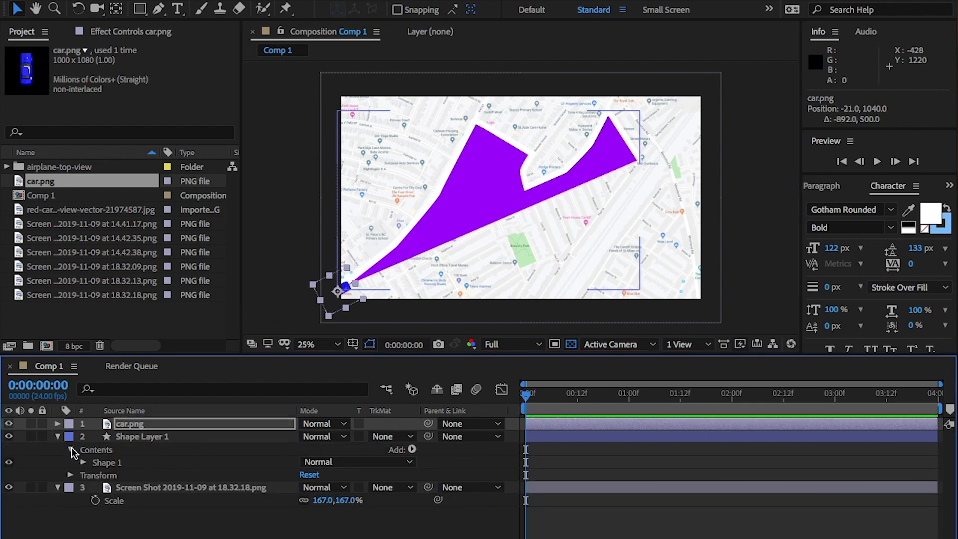
left_click(85, 461)
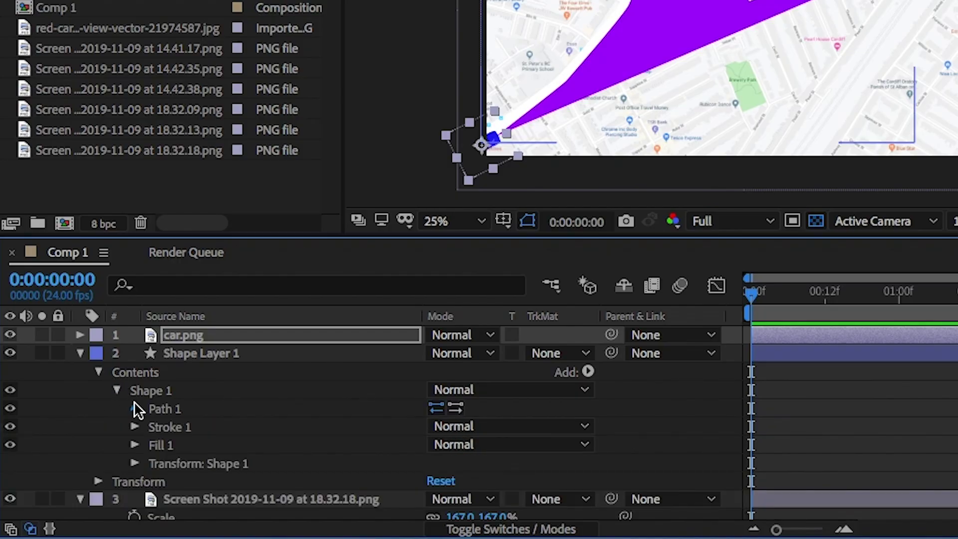
left_click(133, 403)
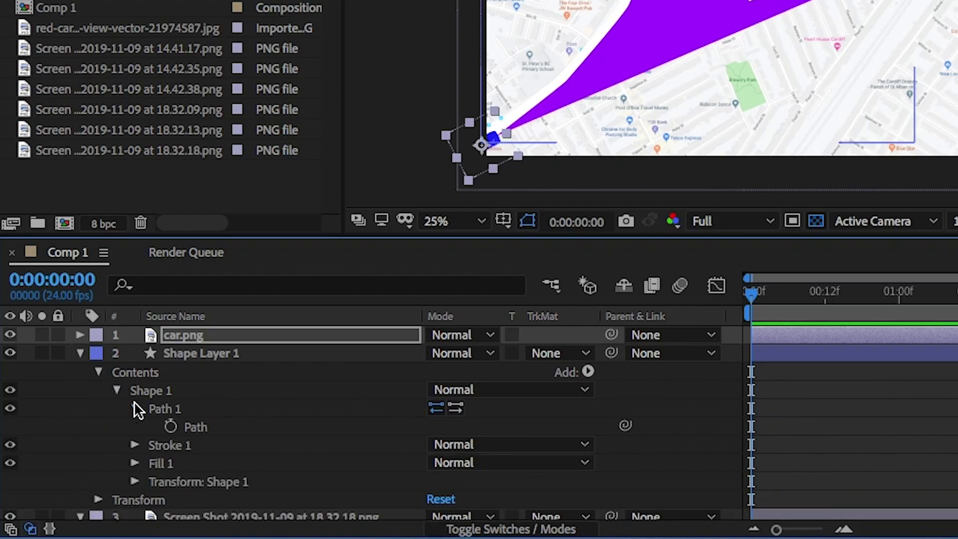
left_click(180, 431)
left_click(171, 8)
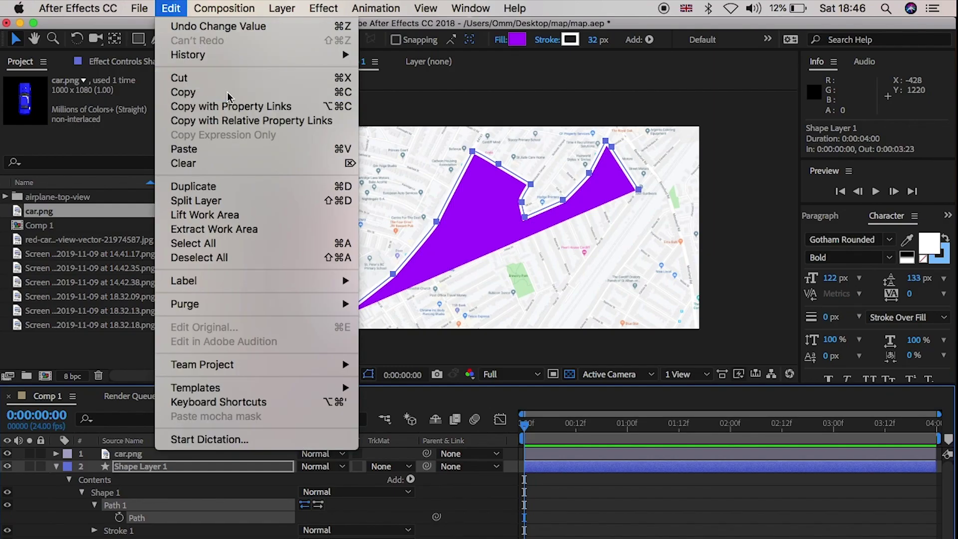
left_click(228, 94)
- Paste the copied path into the car layer's Position property as keyframes starting at 0:00:00:00
left_click(56, 454)
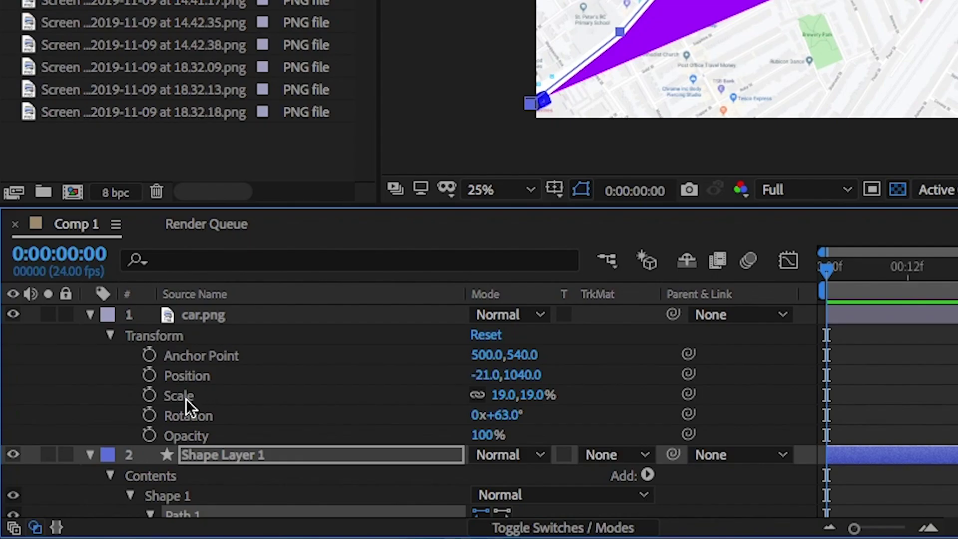
left_click(121, 494)
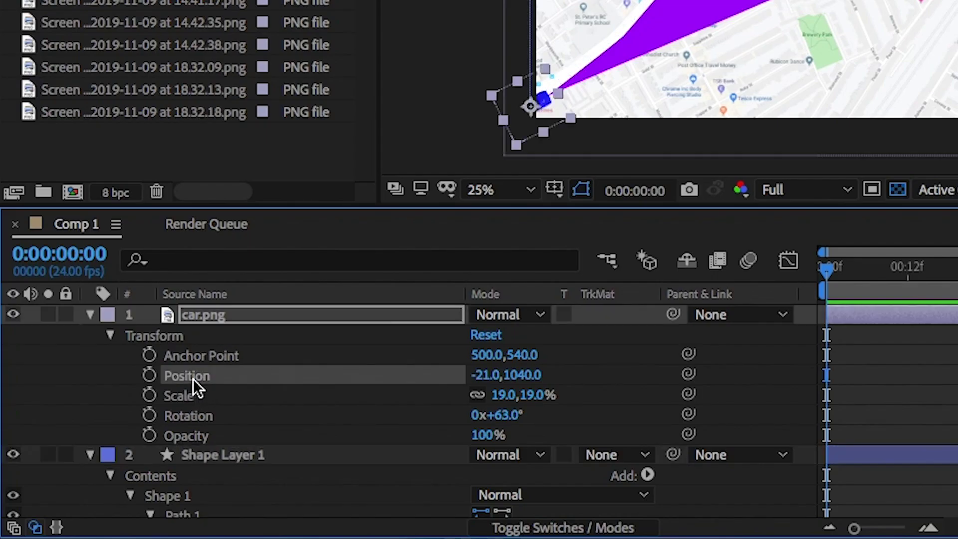
key("ctrl+v")
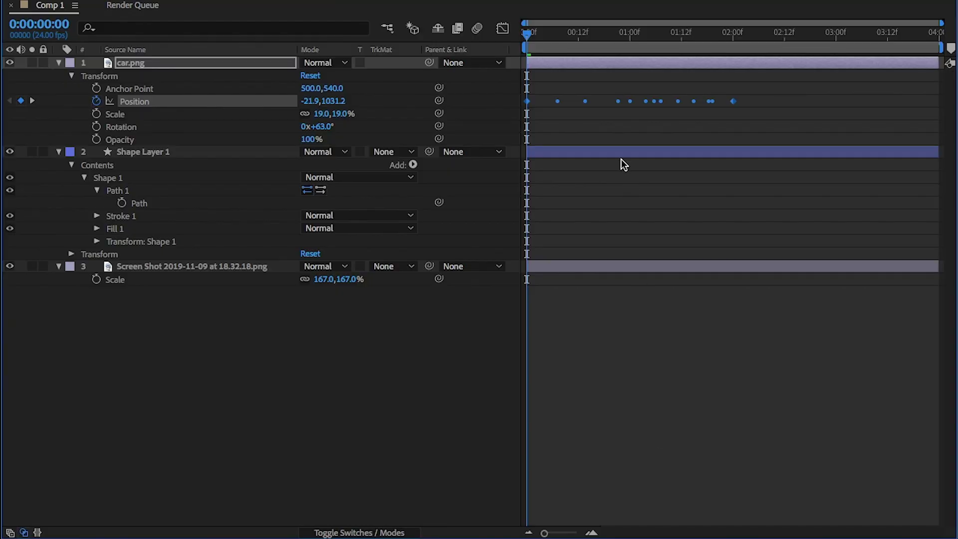
mouse_move(547, 535)
left_mouse_down()
mouse_move(558, 534)
mouse_move(548, 533)
left_mouse_up()
key("grave")
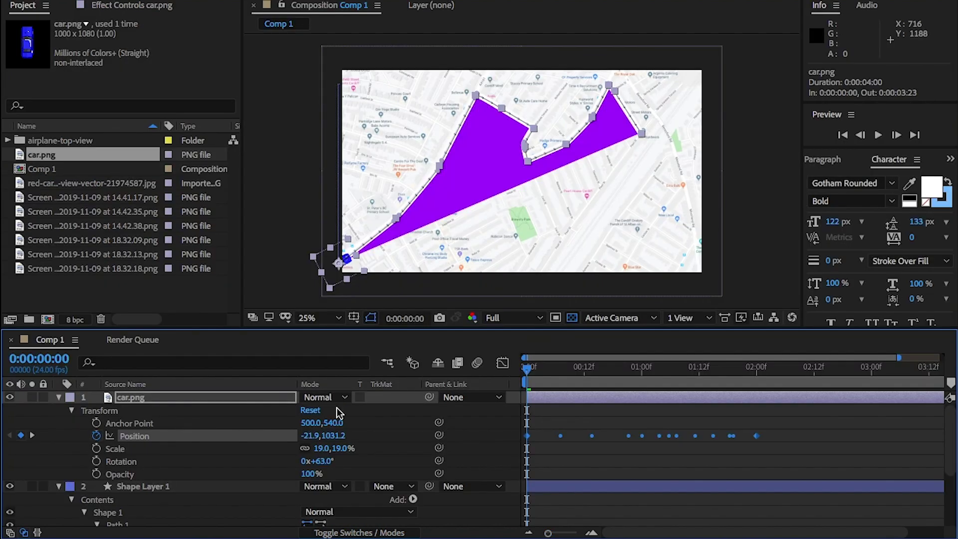
- Collapse the car and shape layers and delete Shape Layer 1 from the composition
left_click(58, 397)
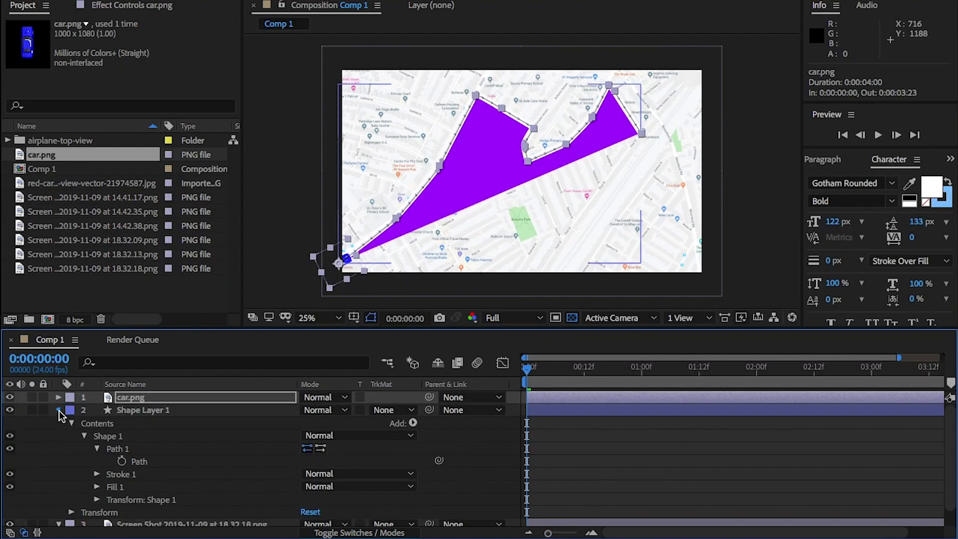
left_click(58, 410)
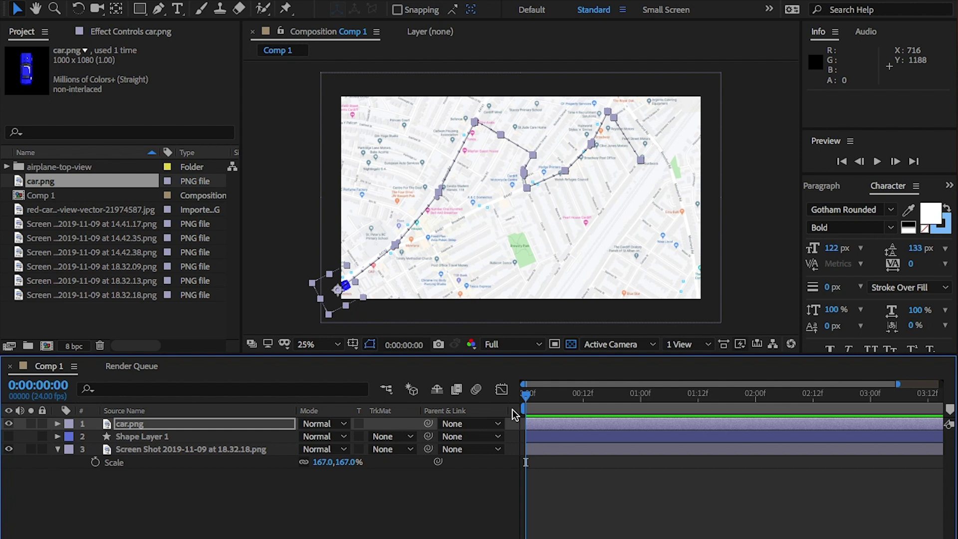
left_click(160, 438)
key("Delete")
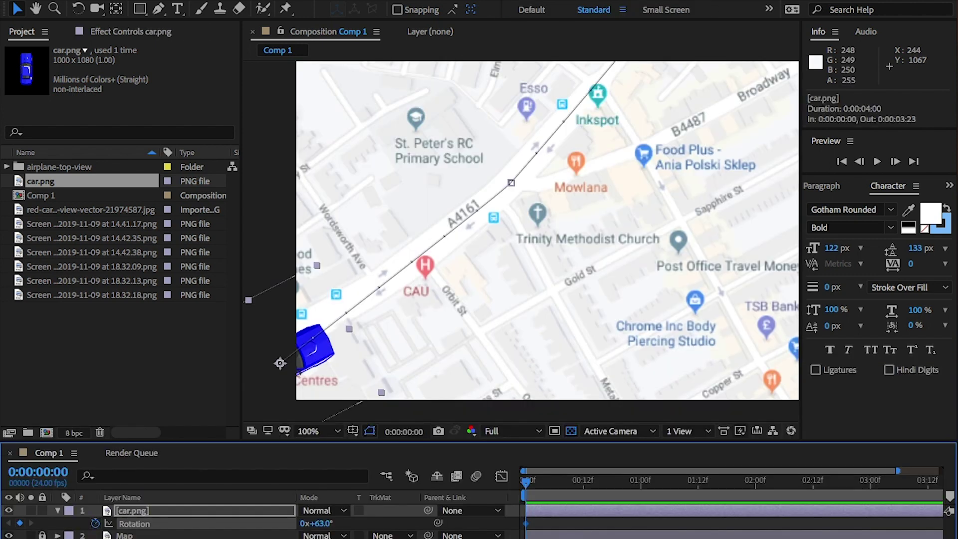
- Keyframe the car's rotation through the route's bends, starting at 54° and using 209° at 0:00:01:05
left_click_drag(310, 522, 314, 522)
left_click_drag(530, 481, 560, 482)
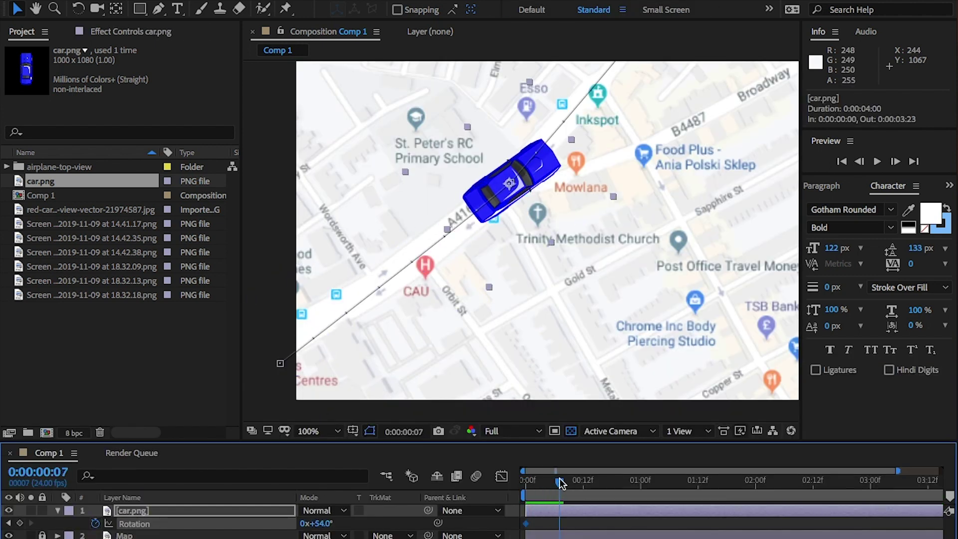
left_click(595, 481)
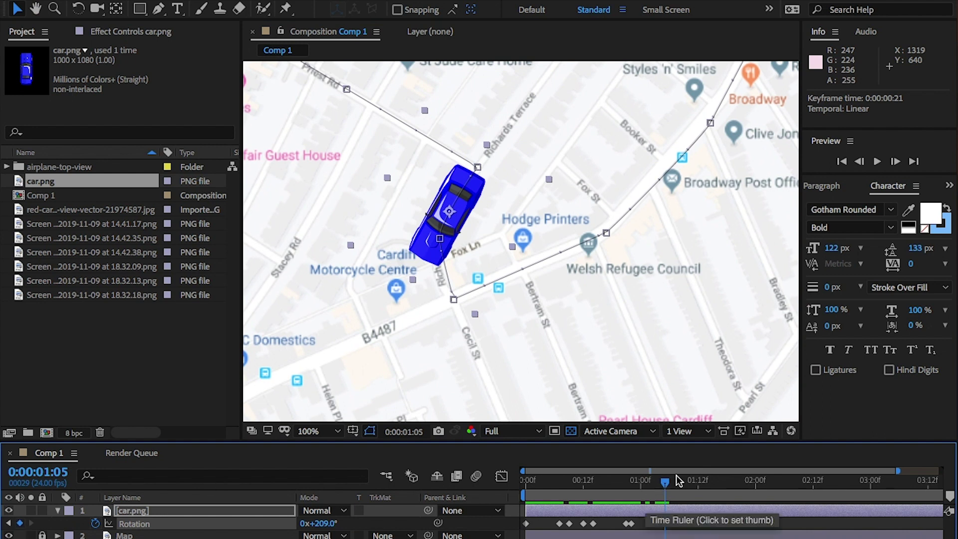
left_click(669, 480)
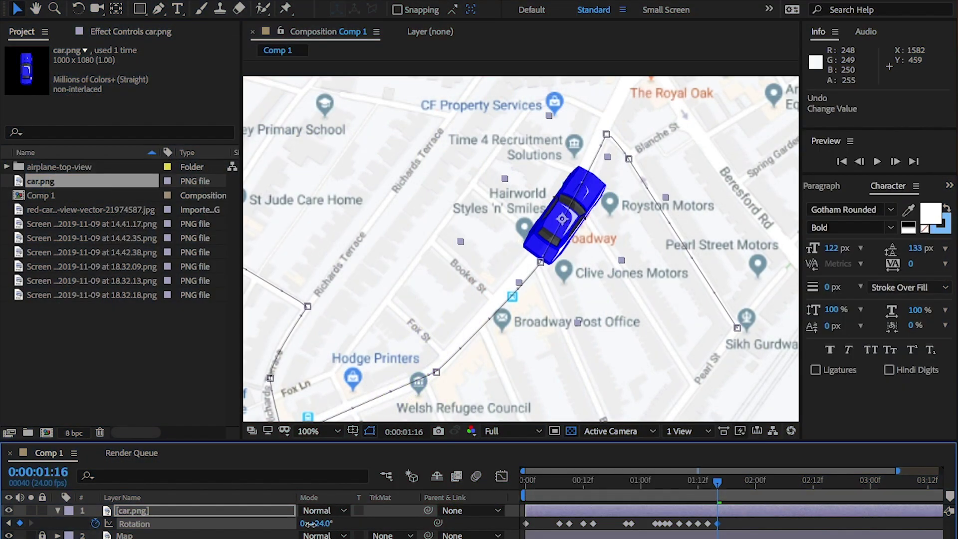
- Add rotation keyframes turning the car to 147° down the final stretch and to 43° at 0:00:02:00
key("Page_Down")
key("Page_Down")
key("Page_Down")
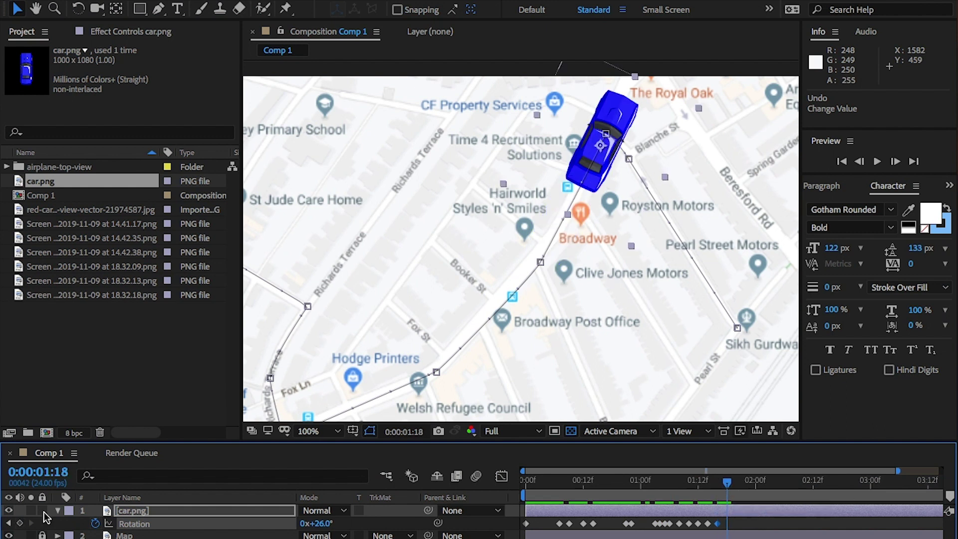
left_click_drag(310, 524, 416, 524)
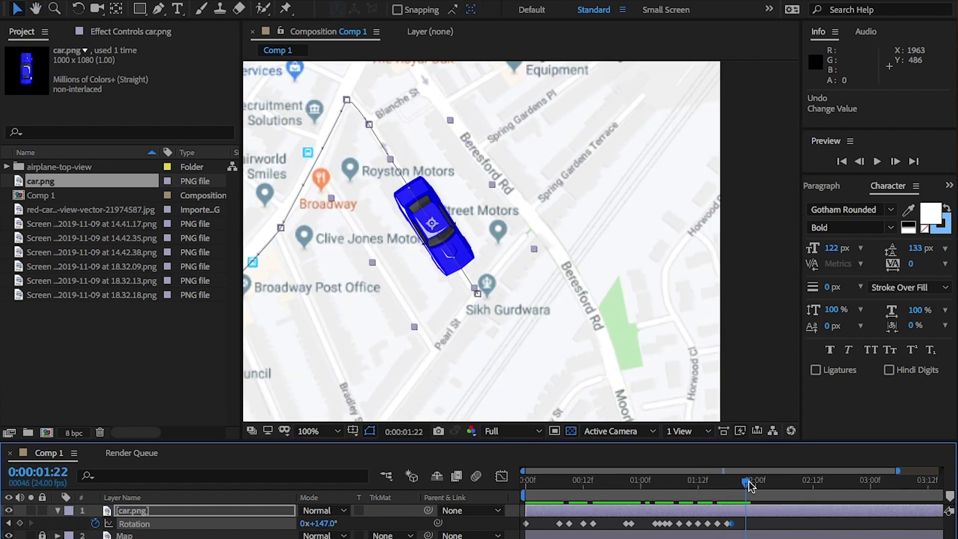
left_click_drag(733, 481, 755, 482)
left_click_drag(325, 524, 300, 524)
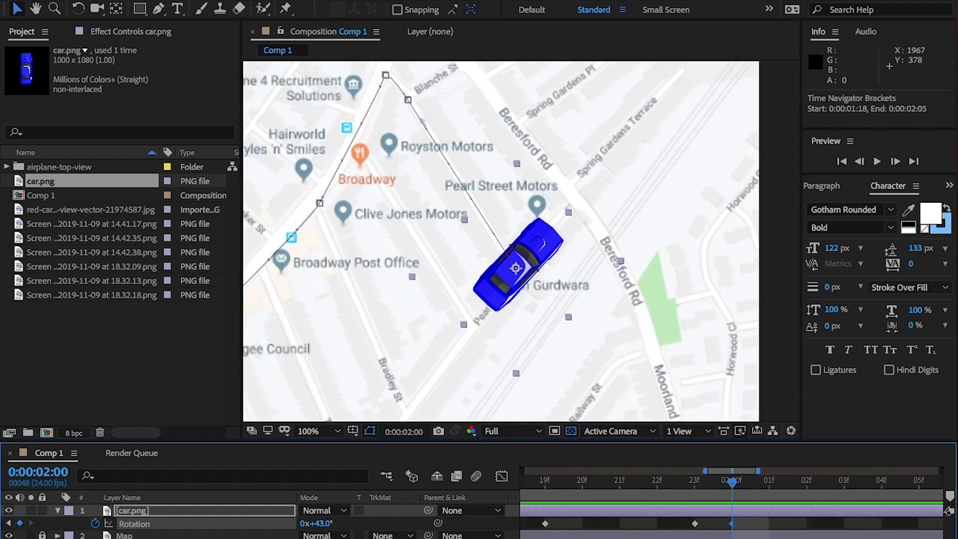
- End the work area at 0:00:02:00 and trim the composition to it
left_click_drag(732, 470, 775, 471)
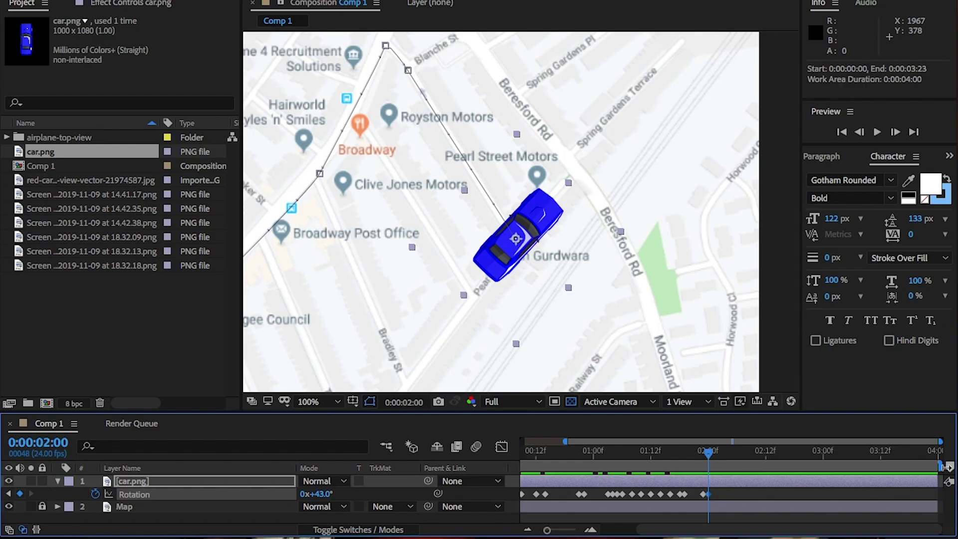
left_click_drag(948, 467, 716, 467)
right_click(672, 465)
right_click(668, 467)
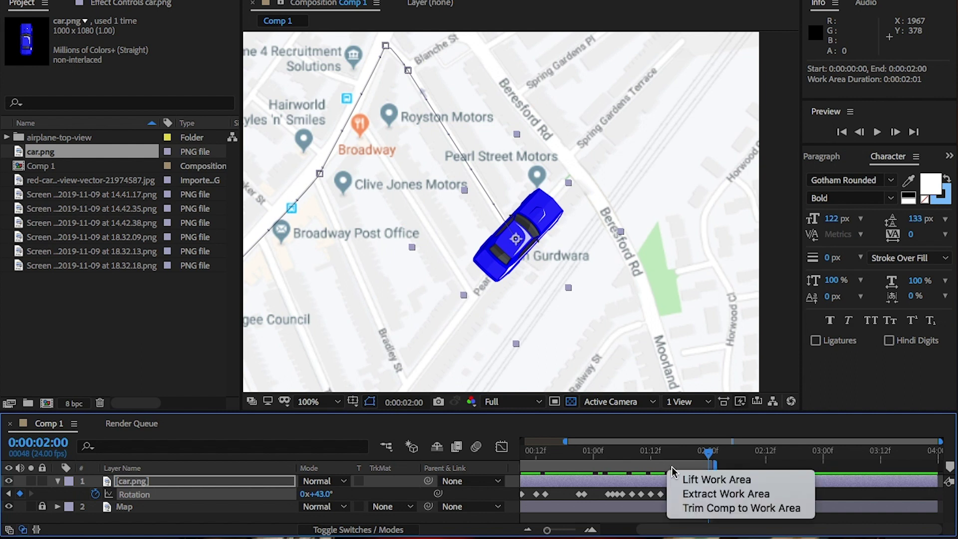
left_click(789, 507)
- Preview the car's full drive from the first frame with the whole map fitted in view
left_click_drag(551, 530, 487, 530)
key("Home")
left_click(313, 402)
left_click(327, 137)
key("space")
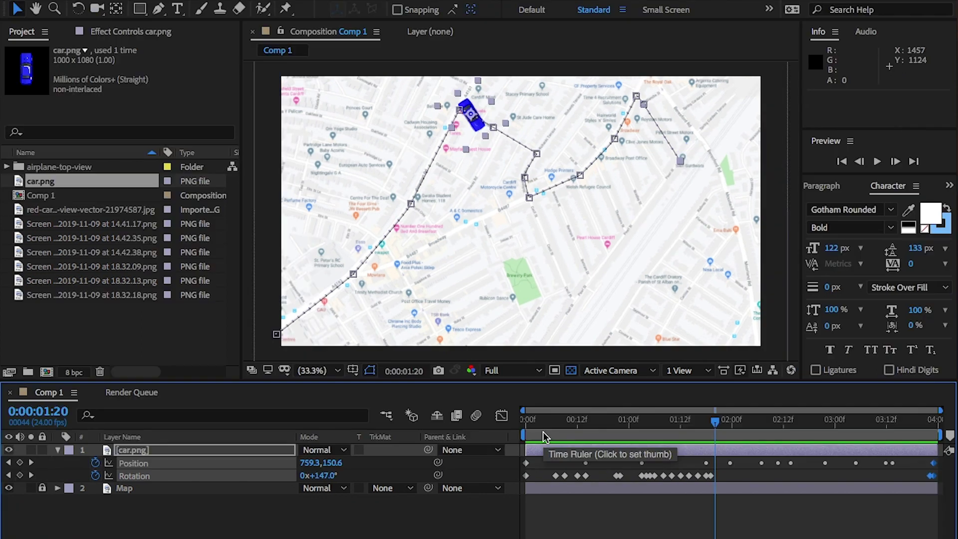
- Set the composition's duration to 10 seconds
left_click(350, 3)
left_click(364, 9)
left_click(379, 294)
key("BackSpace")
type("1")
key("Return")
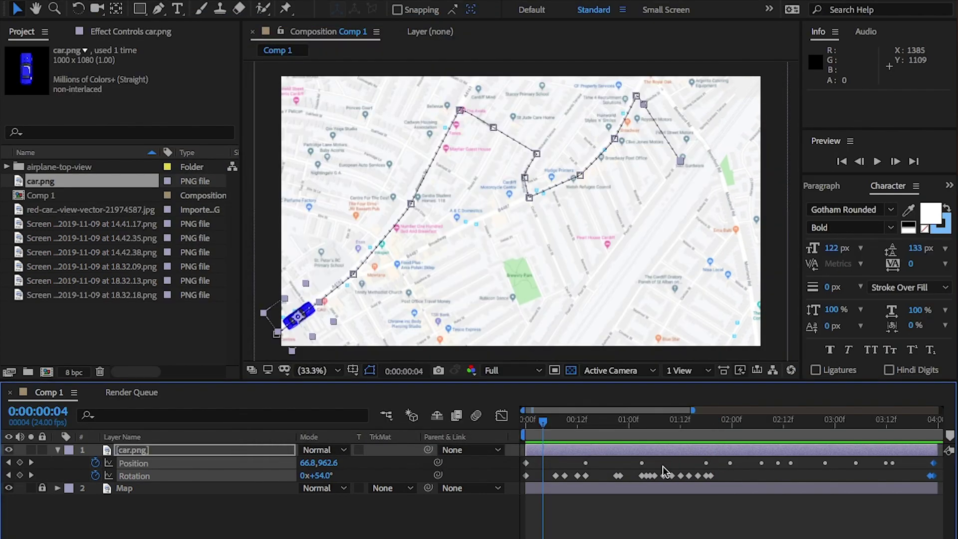
- Unlock the Map layer, extend it and the car layer to the end of the 10-second composition, and lock Map again
left_click(7, 489)
left_click(7, 488)
left_click(42, 488)
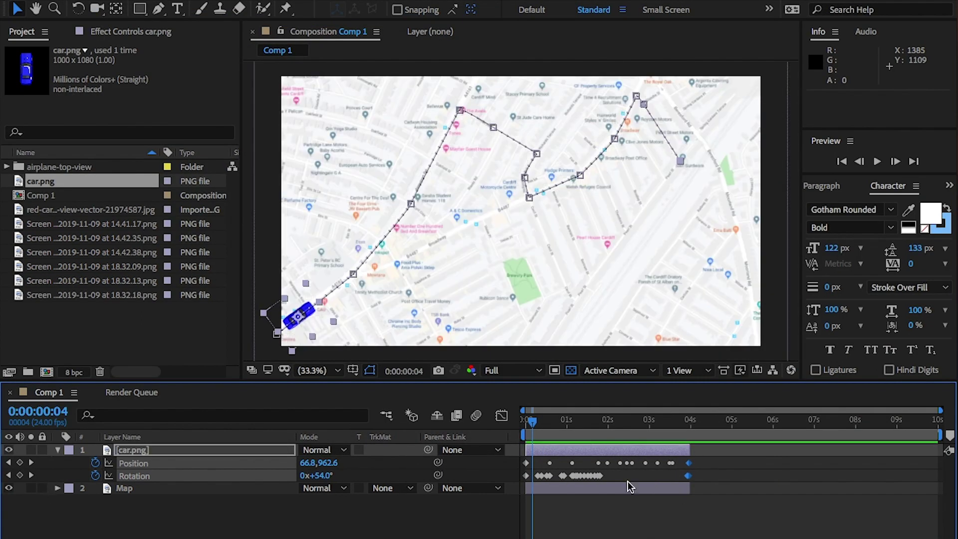
left_click(629, 488, "shift")
left_click_drag(690, 449, 898, 447)
left_click(43, 488)
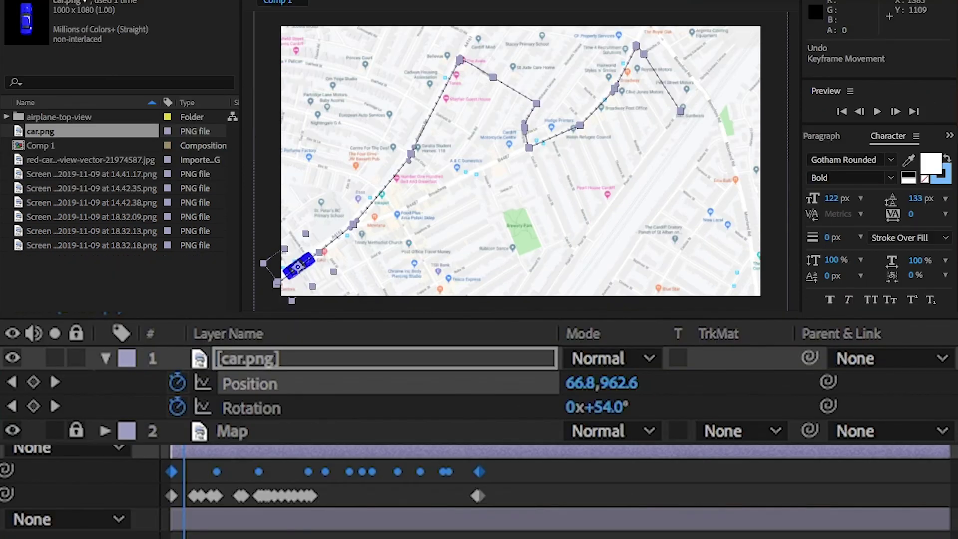
- Stretch the car's position keyframes proportionally to end at 0:00:09:23 and move the last rotation keyframes to 0:00:09:22
key("F2")
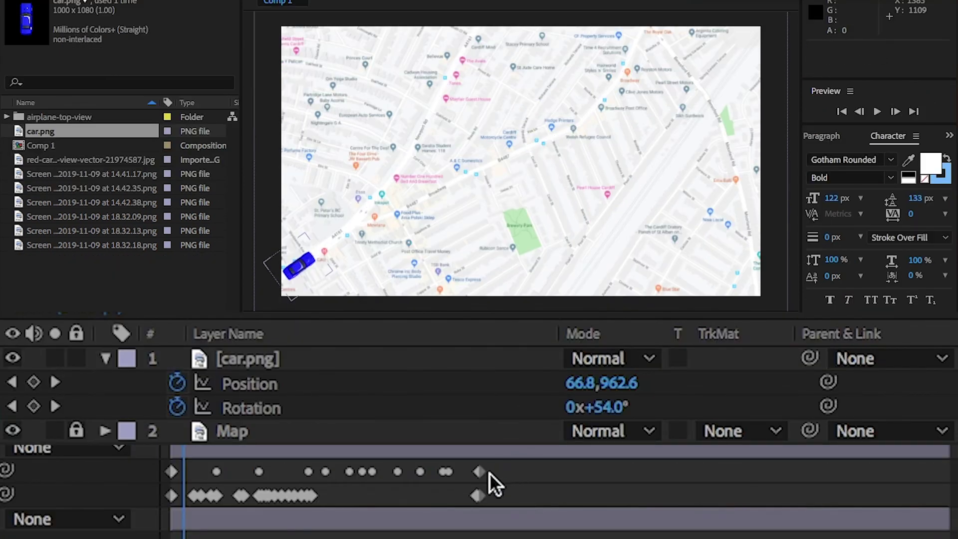
left_click_drag(481, 472, 948, 479)
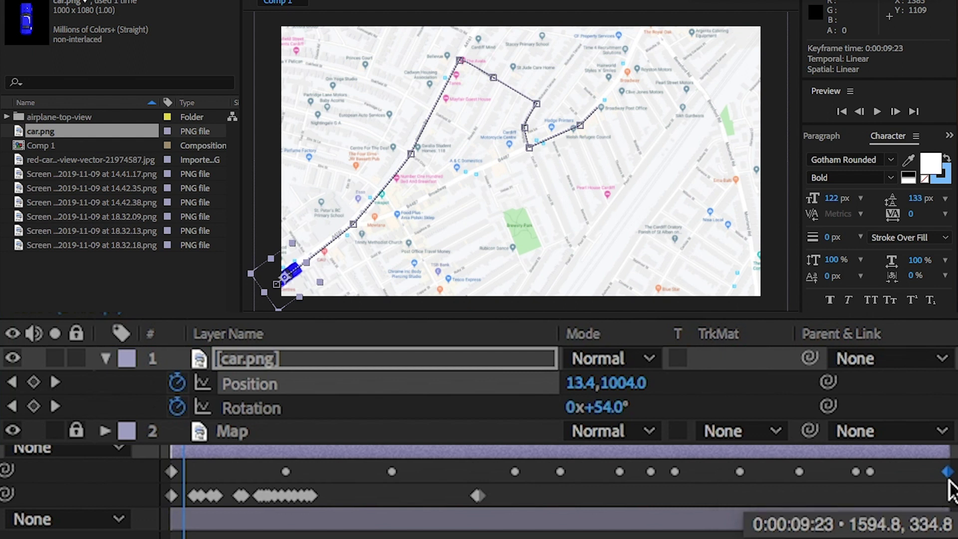
key("space")
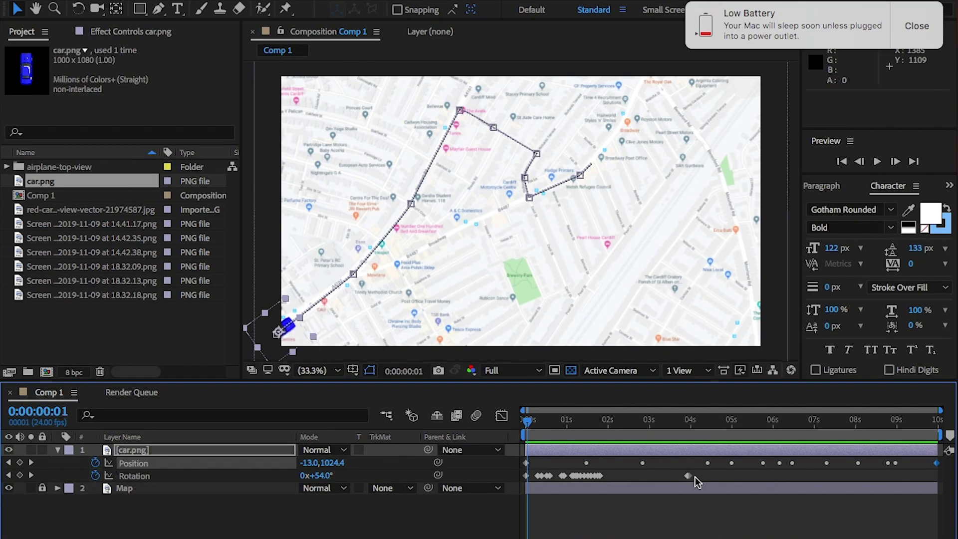
left_click_drag(478, 496, 937, 495)
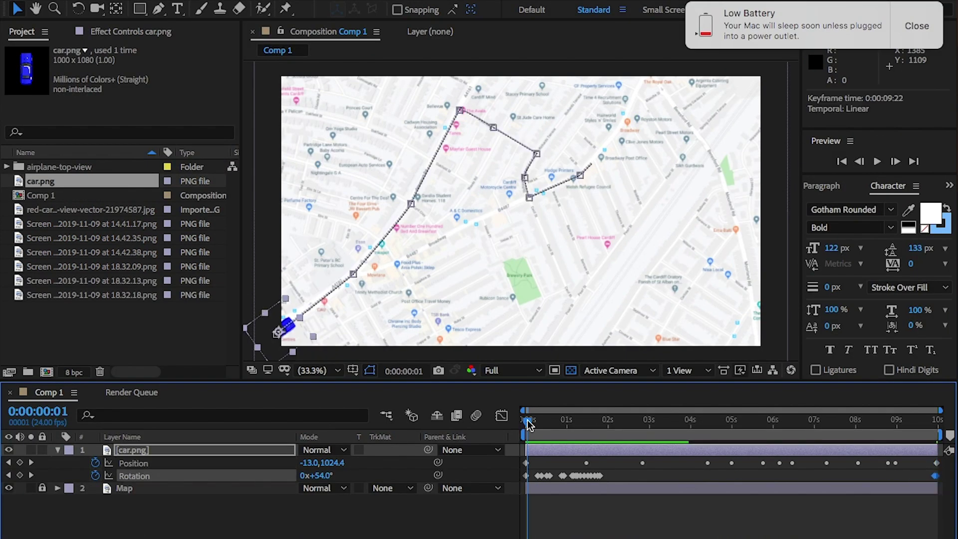
- Try to retime the remaining rotation keyframes to the slower drive, starting the first turn at 0:00:01:07
left_click(391, 237)
scroll(391, 238, "up", 2)
left_click_drag(391, 238, 653, 205)
left_click_drag(561, 422, 579, 423)
left_click_drag(615, 478, 585, 475)
key("period")
key("period")
key("comma")
key("comma")
key("equal")
key("equal")
key("equal")
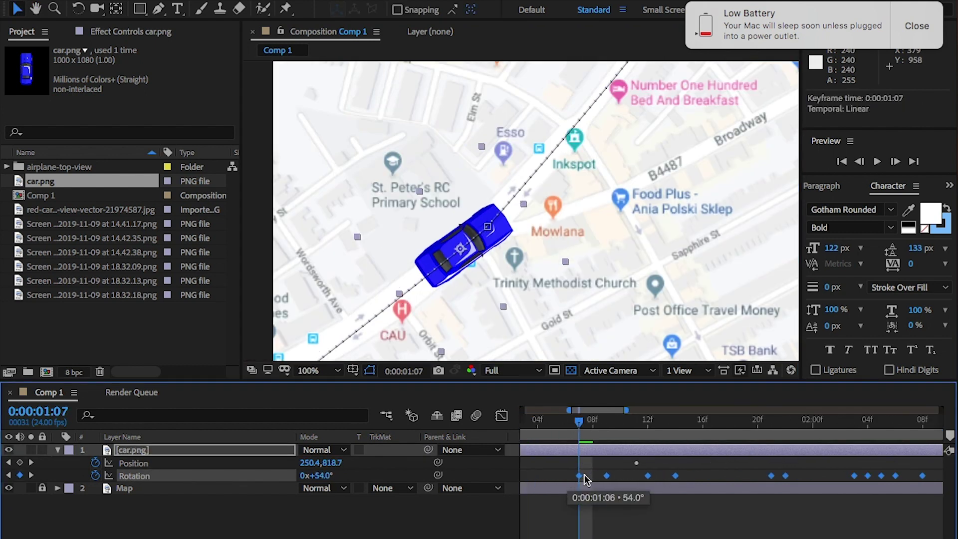
left_click_drag(574, 423, 655, 421)
left_click(616, 489)
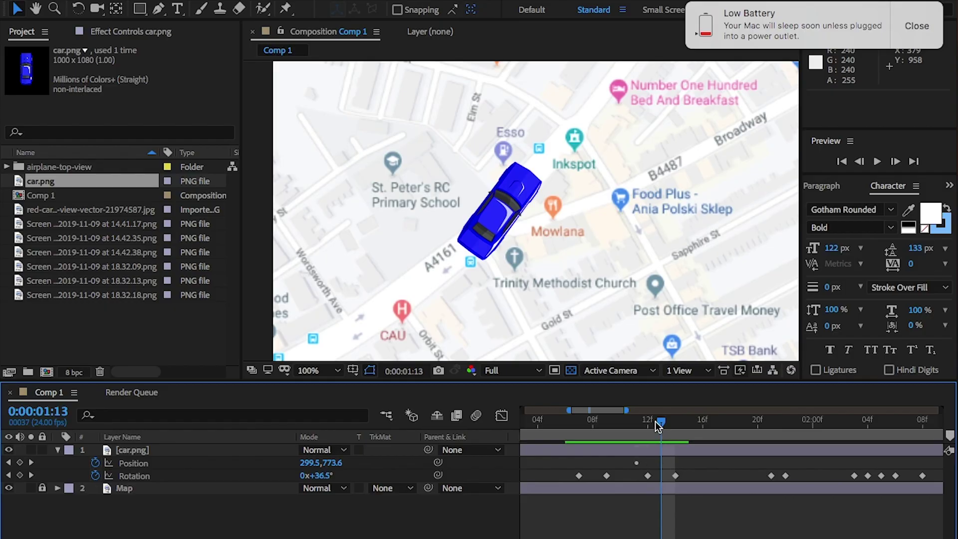
- Delete the car's rotation keyframes for the turns, keeping the first one at 0:00:00:00
key("semicolon")
left_click_drag(663, 477, 564, 484)
key("Delete")
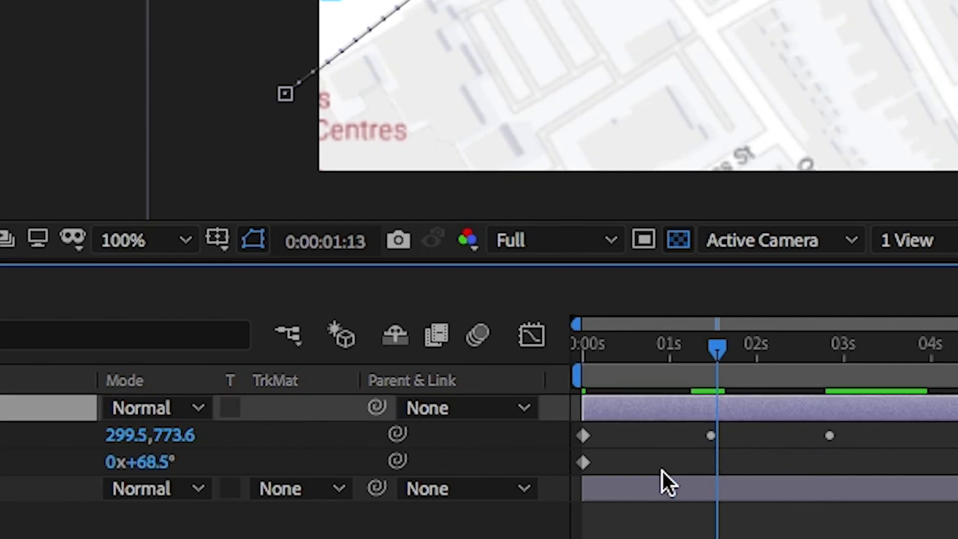
- Scrub through the opening seconds from 0:00:00:00 to check the car's heading along the road
key("Home")
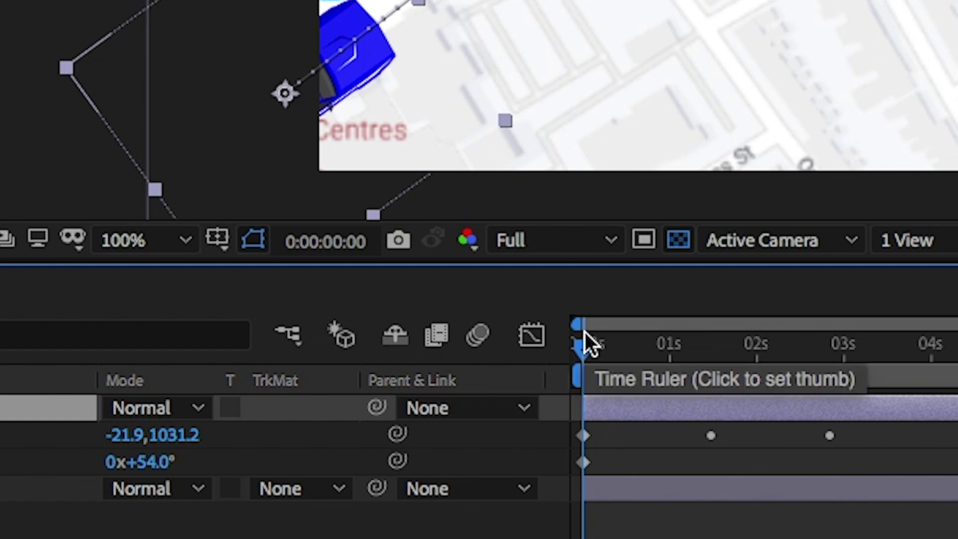
left_click_drag(585, 331, 43, 342)
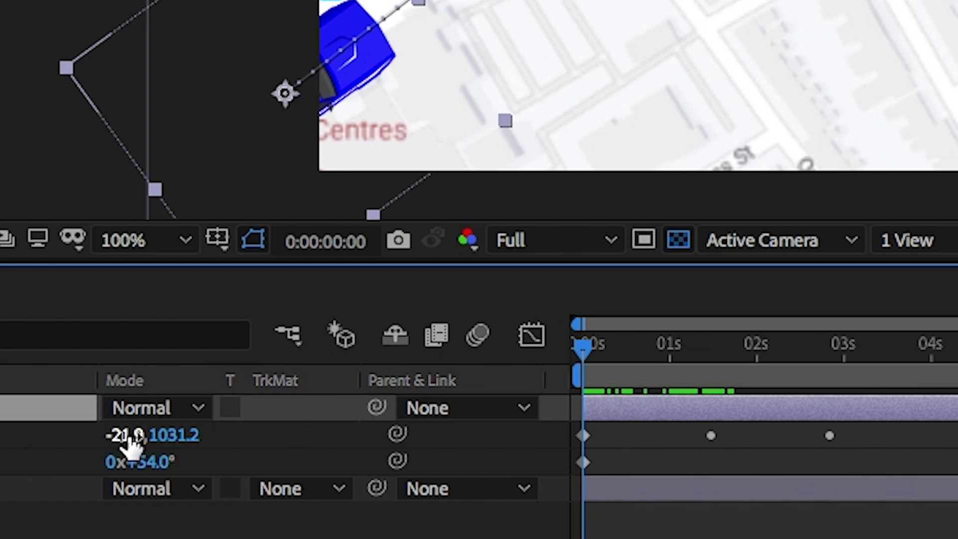
left_click_drag(133, 443, 196, 431)
left_click_drag(585, 344, 642, 344)
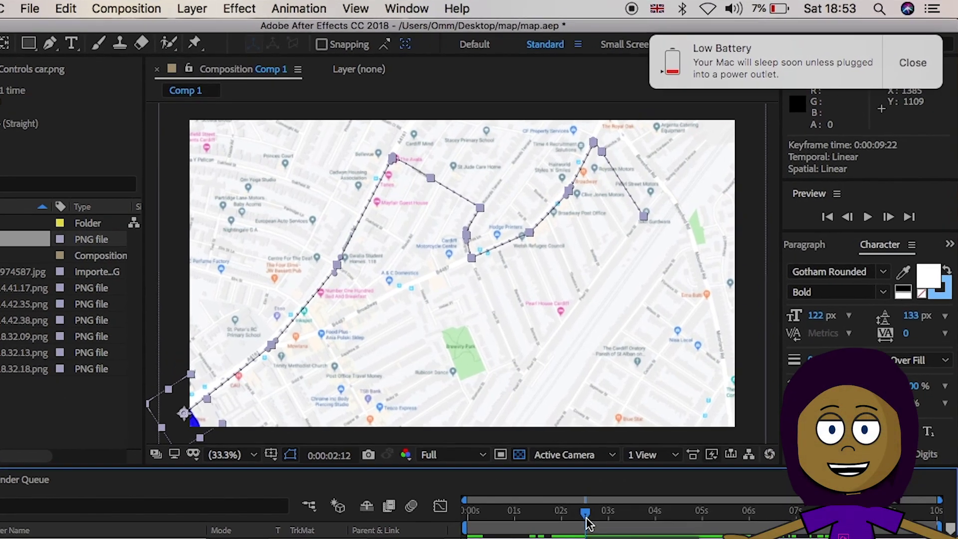
- Replace the group shift of the car's position keyframes with a proportional stretch ending at 0:00:09:22, and preview the motion
left_click_drag(610, 484, 508, 485)
key("super+z")
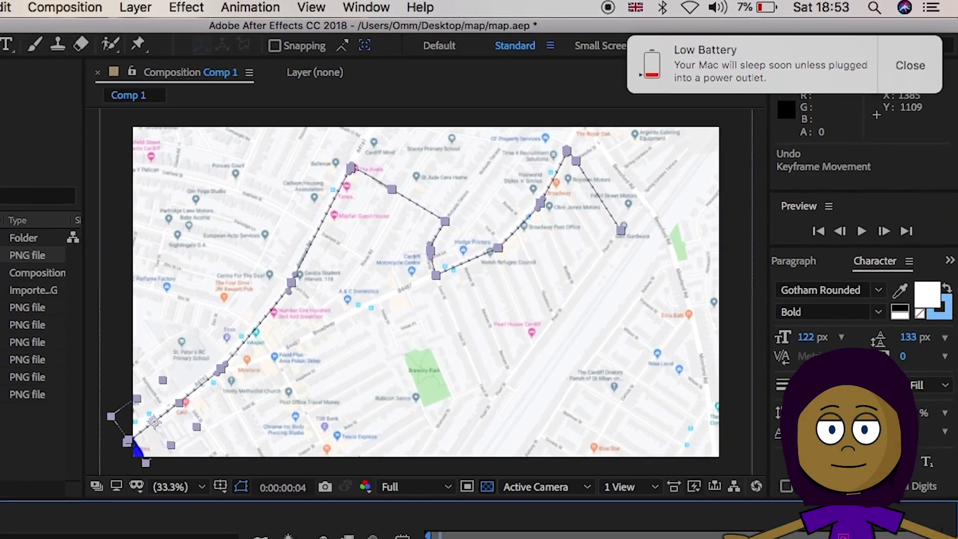
key("space")
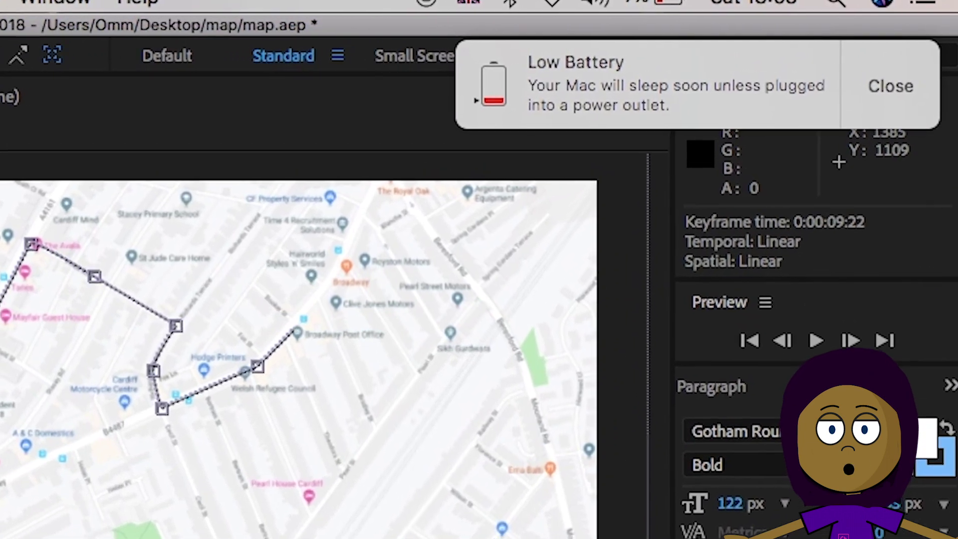
key("space")
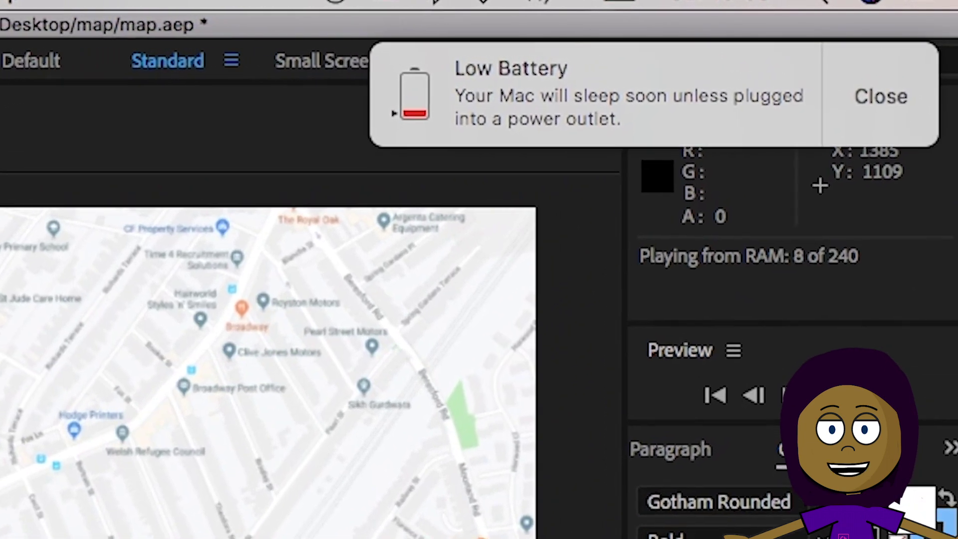